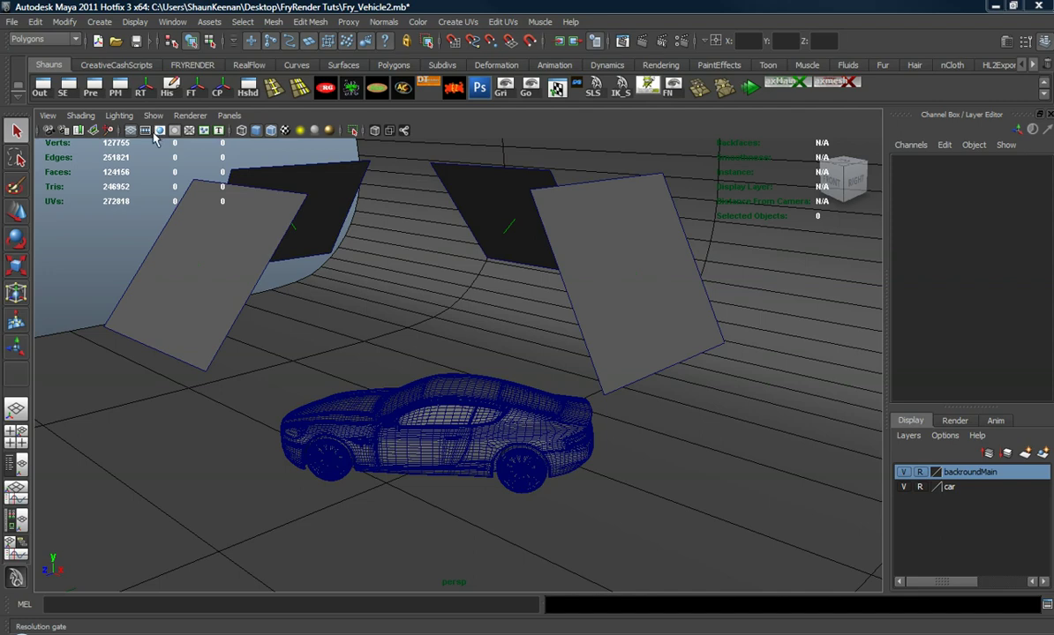
# Step: Assign the 100w white emitter material to the left plane and both dark planes
pyautogui.keyDown('alt'); pyautogui.moveTo(326, 289); pyautogui.dragTo(317, 310, button='middle'); pyautogui.keyUp('alt')
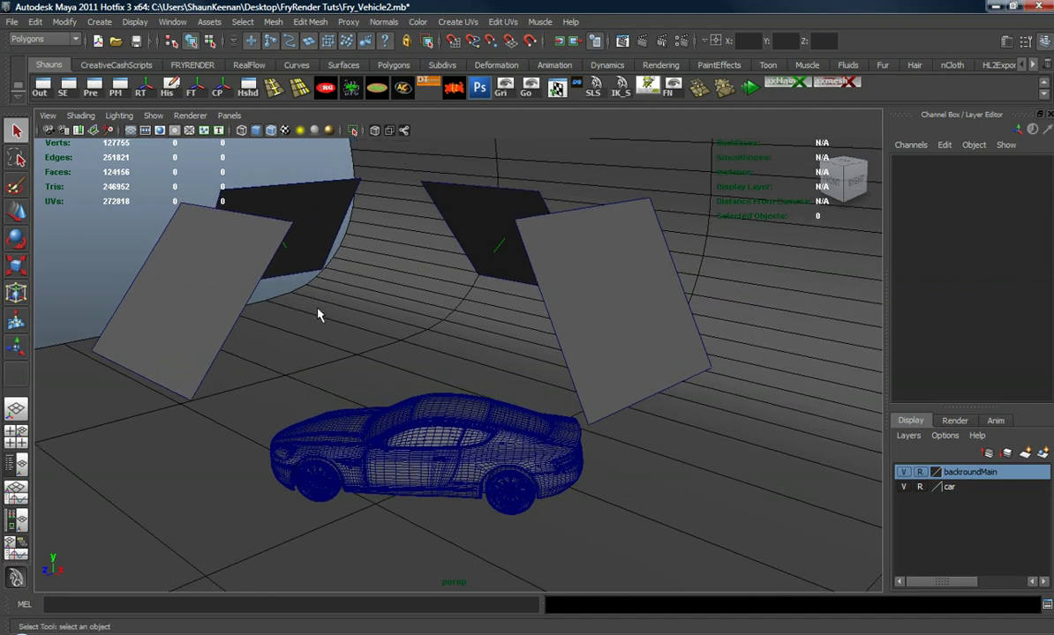
pyautogui.click(265, 258)
pyautogui.keyDown('shift'); pyautogui.click(292, 187); pyautogui.keyUp('shift')
pyautogui.keyDown('shift'); pyautogui.click(451, 210); pyautogui.keyUp('shift')
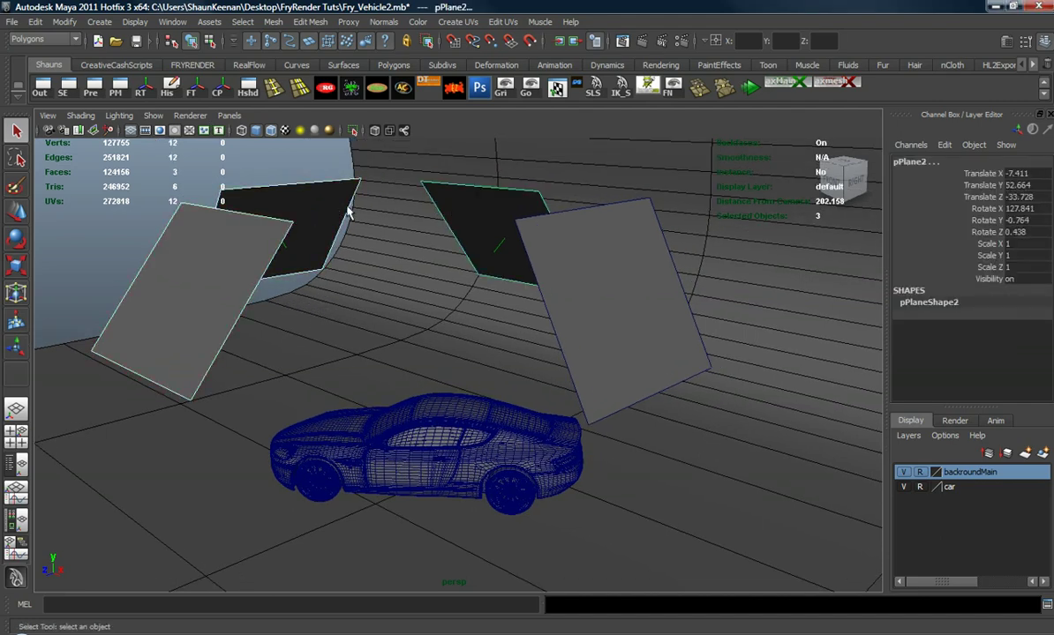
pyautogui.click(190, 64)
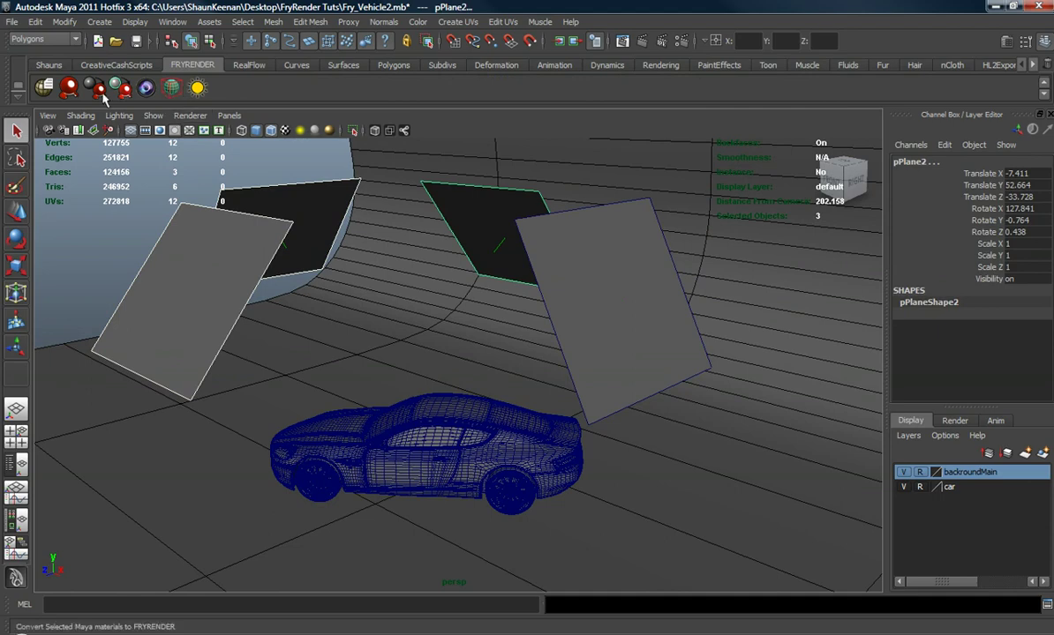
pyautogui.click(70, 92)
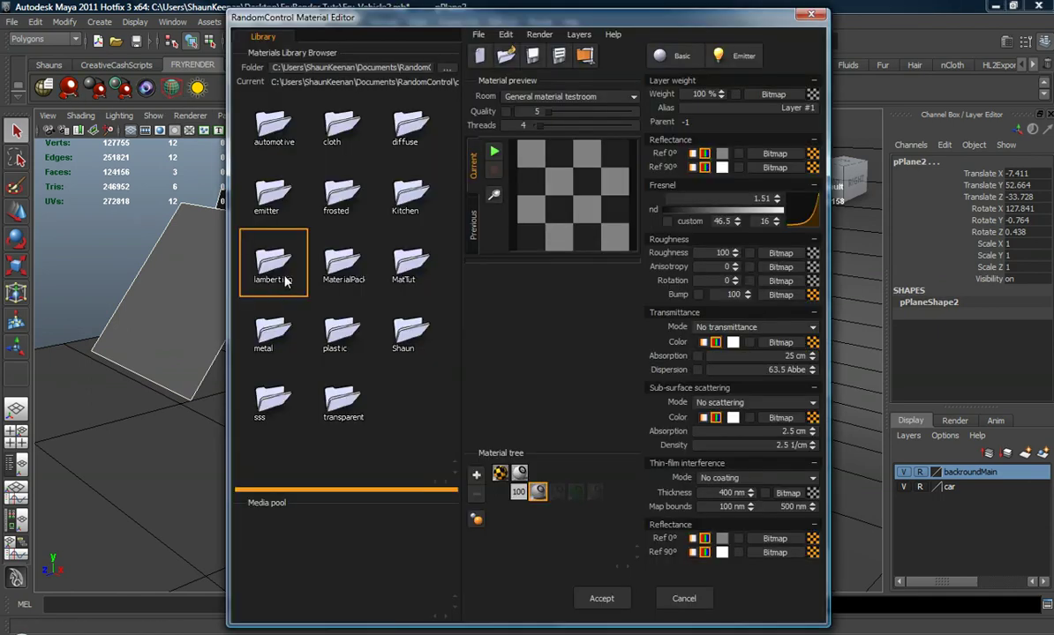
pyautogui.doubleClick(277, 210)
pyautogui.click(291, 278)
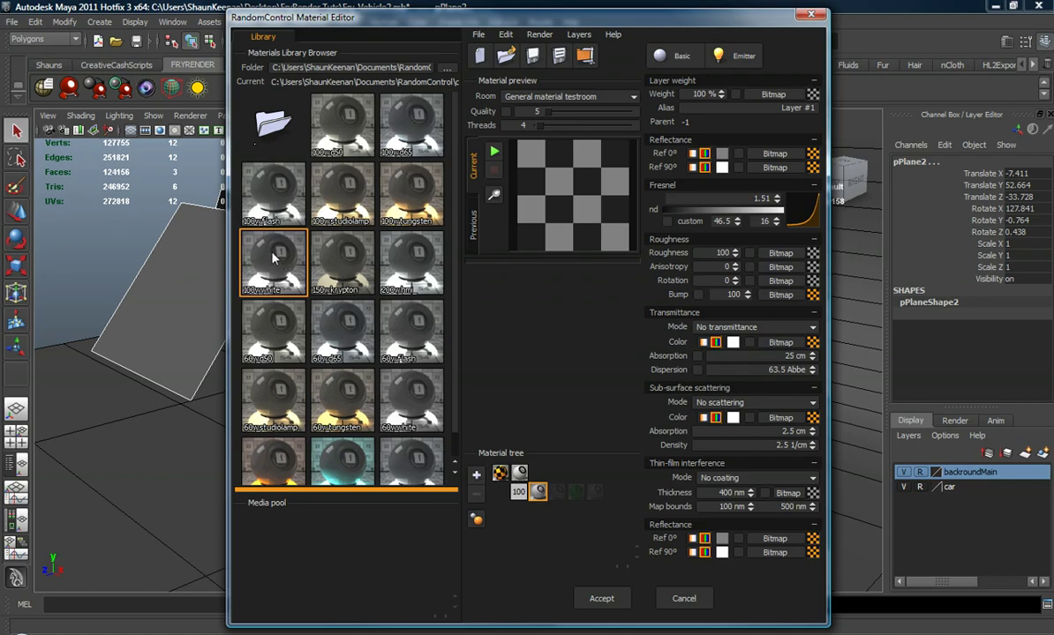
pyautogui.doubleClick(273, 256)
pyautogui.click(593, 598)
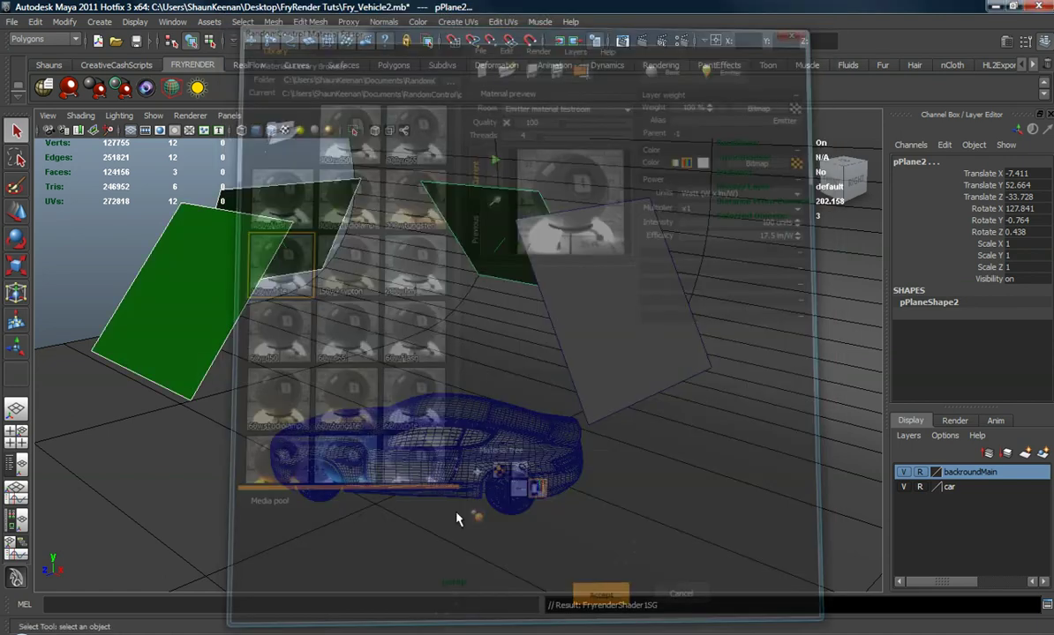
# Step: Assign the studiolamp emitter material to the right plane pPlane4
pyautogui.moveTo(300, 381)
pyautogui.keyDown('alt'); pyautogui.mouseDown()
pyautogui.moveTo(324, 381)
pyautogui.moveTo(240, 294)
pyautogui.mouseUp(); pyautogui.keyUp('alt')
pyautogui.keyDown('alt'); pyautogui.moveTo(300, 250); pyautogui.dragTo(466, 284); pyautogui.keyUp('alt')
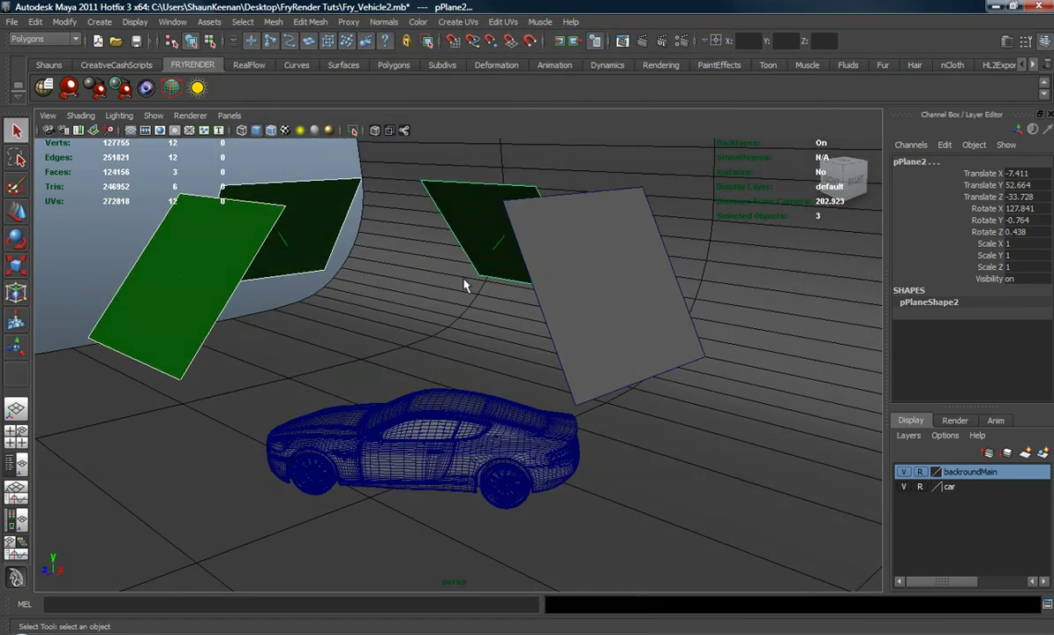
pyautogui.click(566, 299)
pyautogui.click(70, 90)
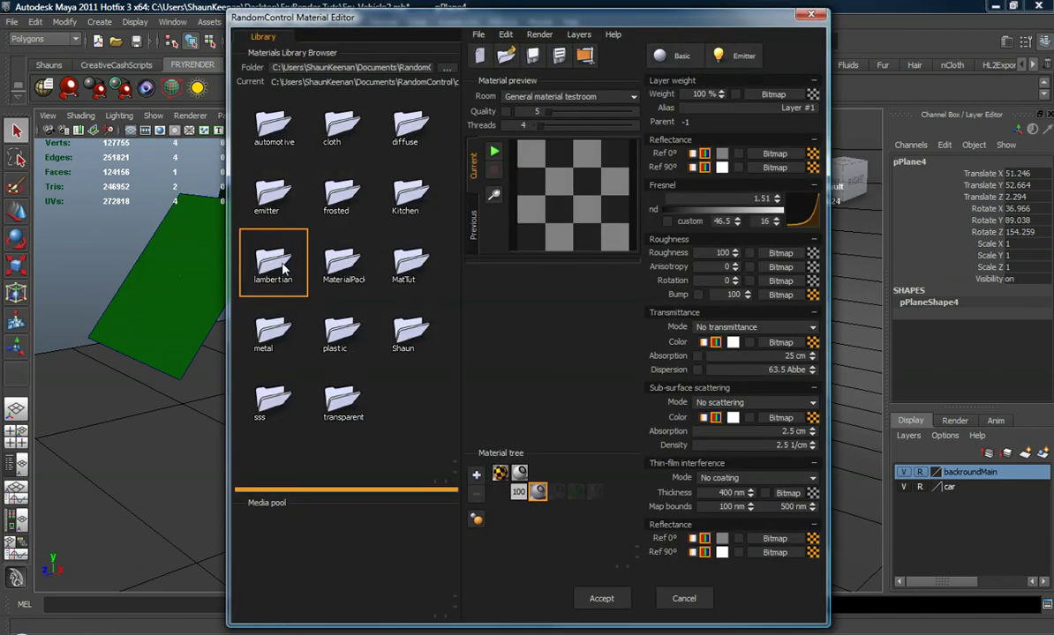
pyautogui.doubleClick(252, 201)
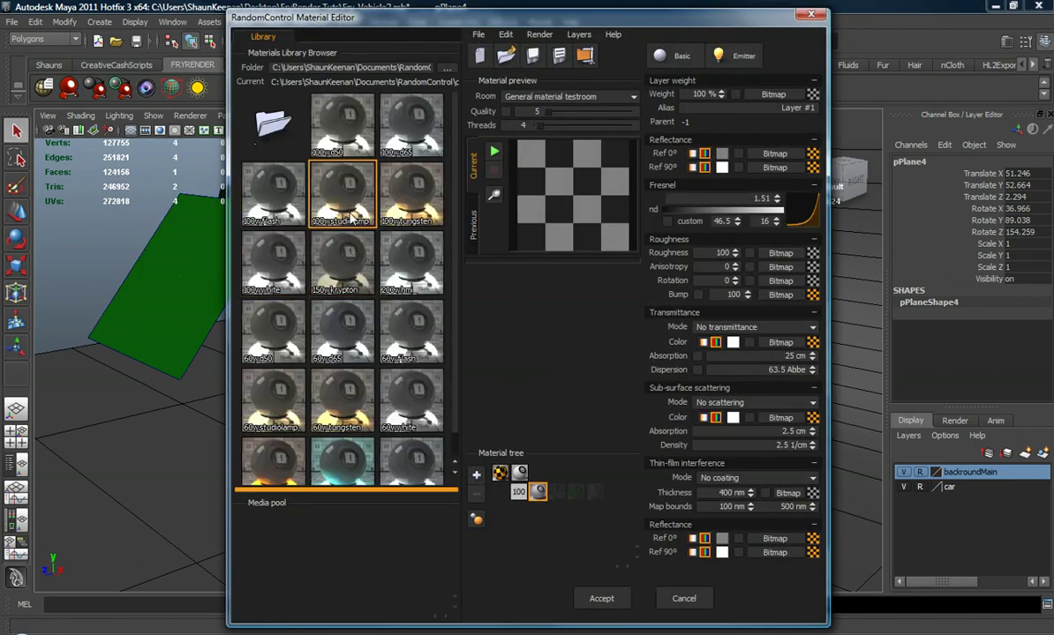
pyautogui.doubleClick(351, 218)
pyautogui.click(602, 598)
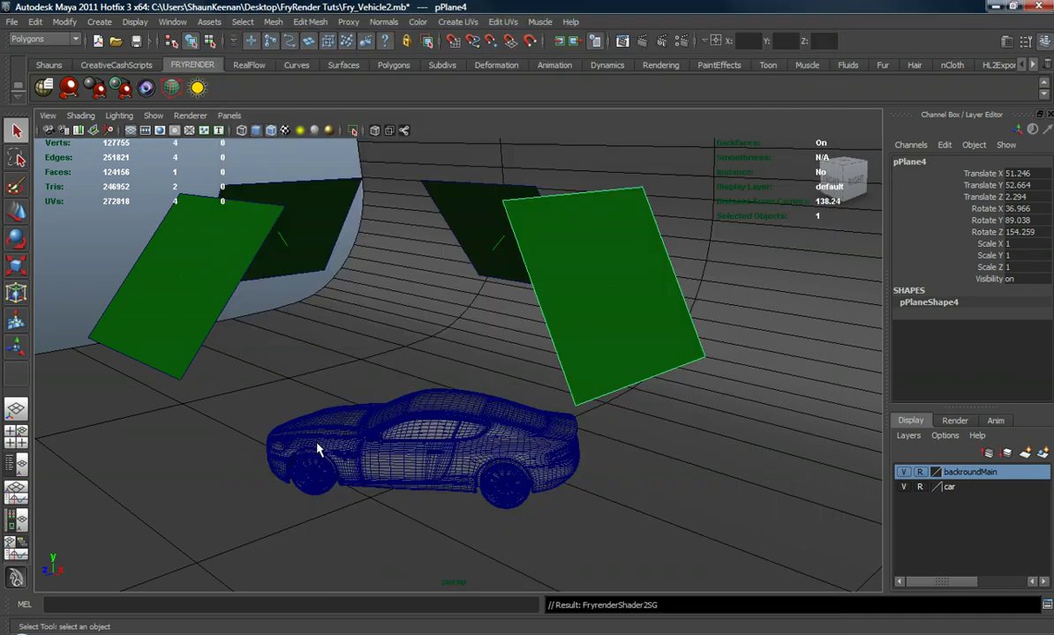
pyautogui.scroll(3, 356, 384)
pyautogui.moveTo(356, 384)
pyautogui.keyDown('alt'); pyautogui.mouseDown()
pyautogui.moveTo(343, 377)
pyautogui.moveTo(343, 392)
pyautogui.moveTo(243, 311)
pyautogui.moveTo(252, 322)
pyautogui.mouseUp(); pyautogui.keyUp('alt')
pyautogui.click(243, 310)
# Step: Assign the left plane to Fader #1 and dark plane pPlane3 to Fader #2
pyautogui.click(44, 86)
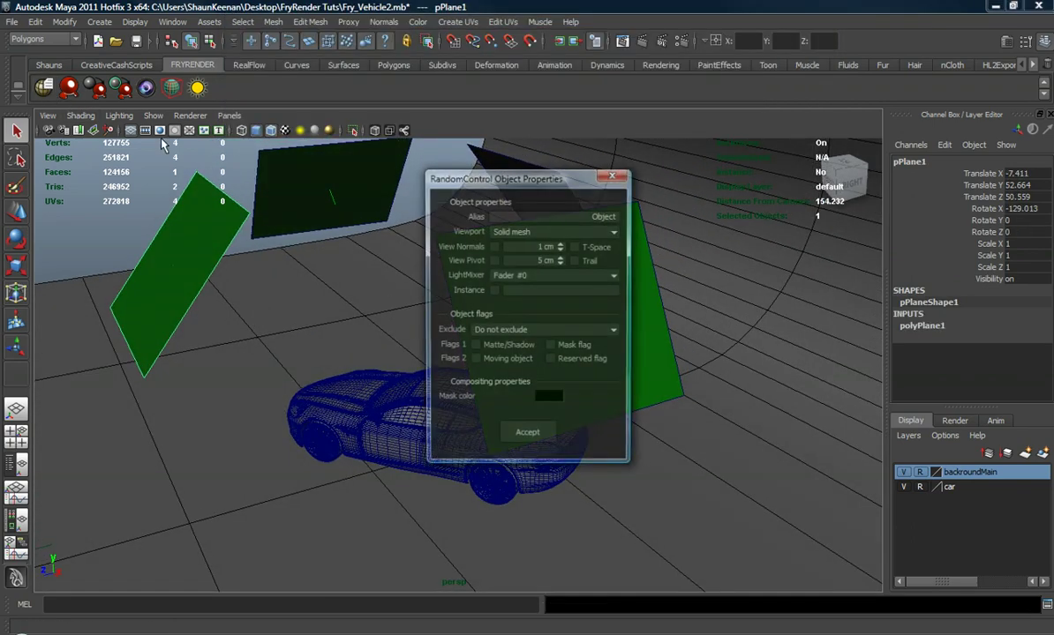
pyautogui.click(494, 275)
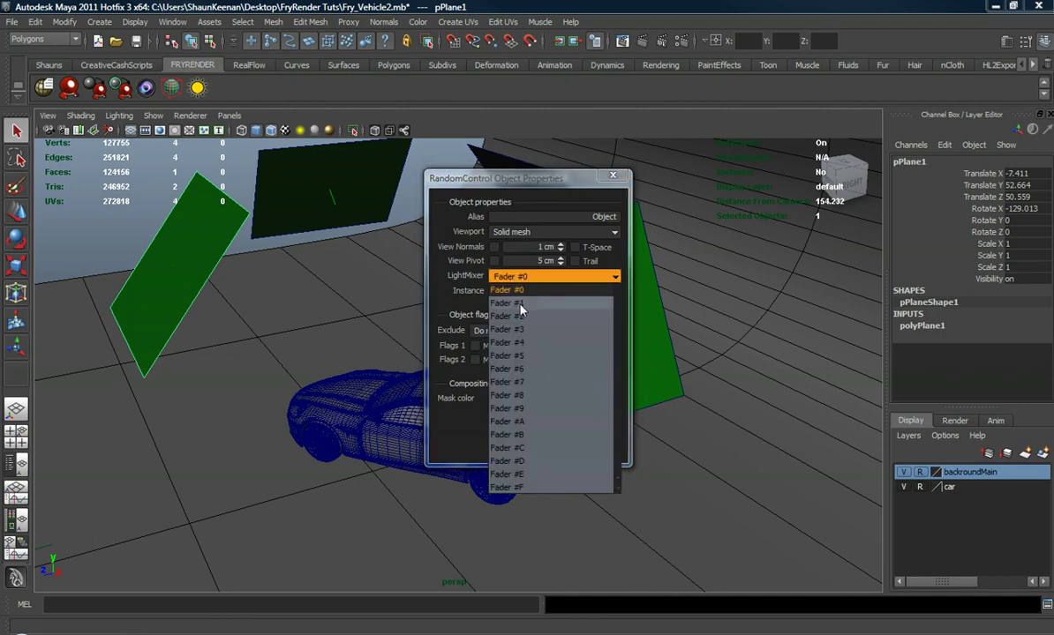
pyautogui.click(485, 289)
pyautogui.click(527, 435)
pyautogui.click(374, 167)
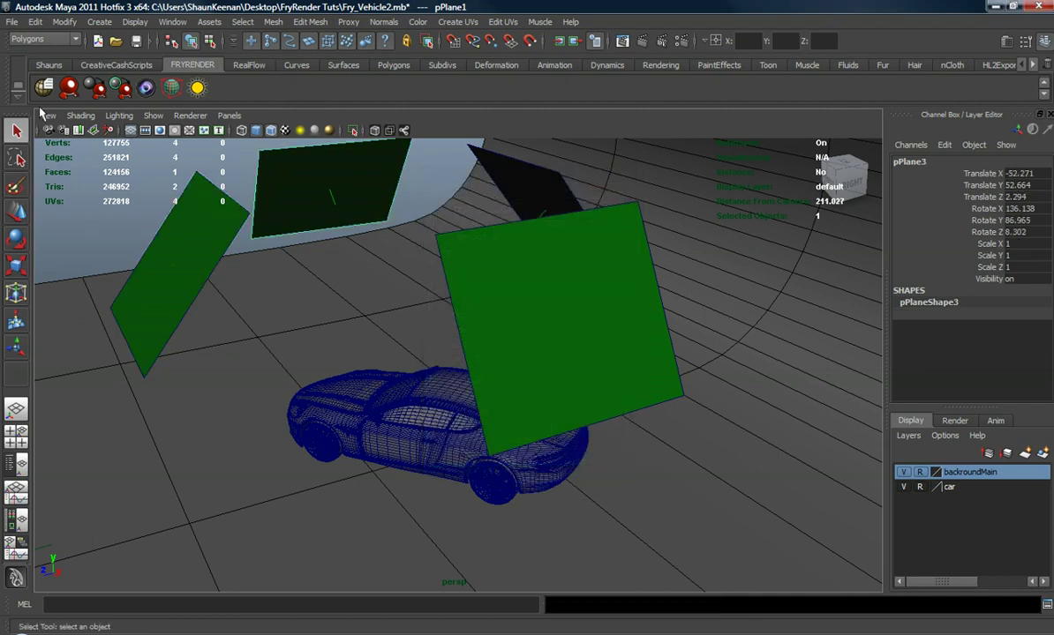
pyautogui.click(43, 86)
pyautogui.click(530, 275)
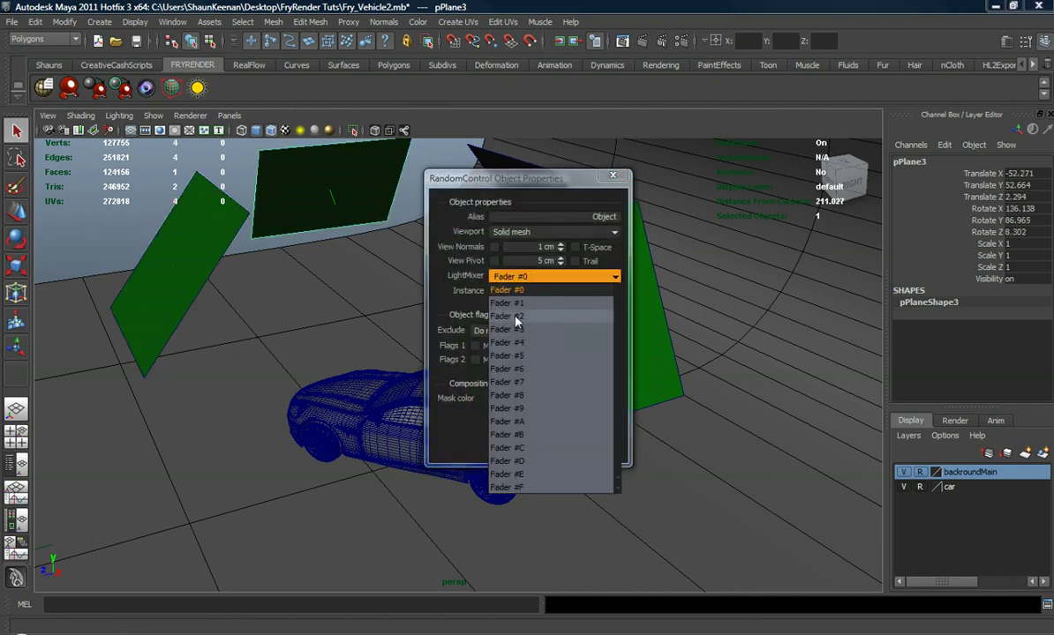
pyautogui.click(482, 301)
pyautogui.click(519, 432)
# Step: Assign dark plane pPlane2 to Fader #3 and right plane pPlane4 to Fader #4
pyautogui.click(478, 174)
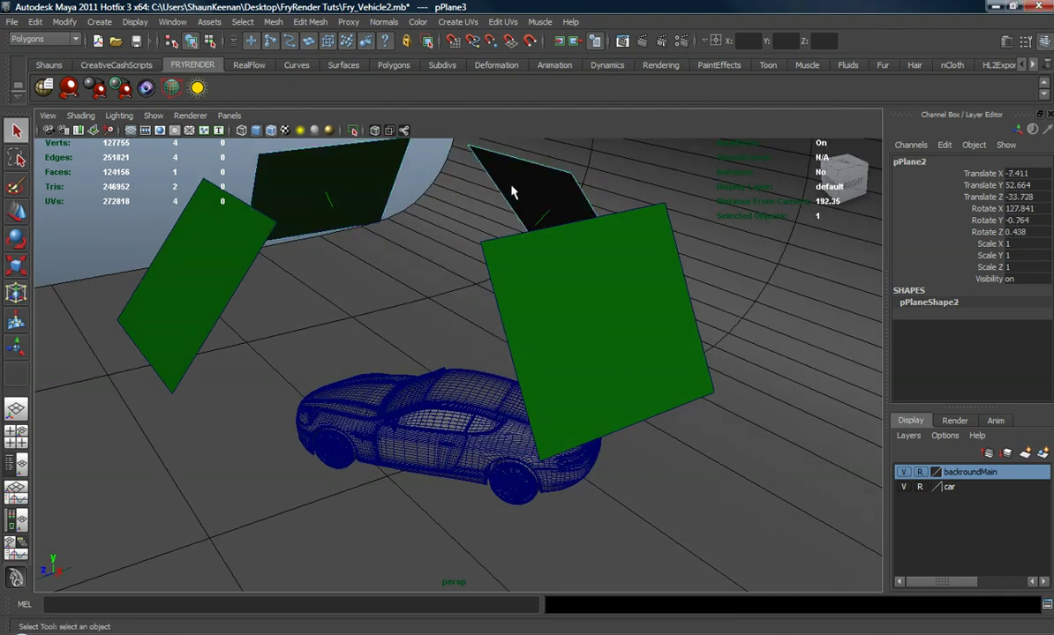
pyautogui.click(43, 86)
pyautogui.click(530, 276)
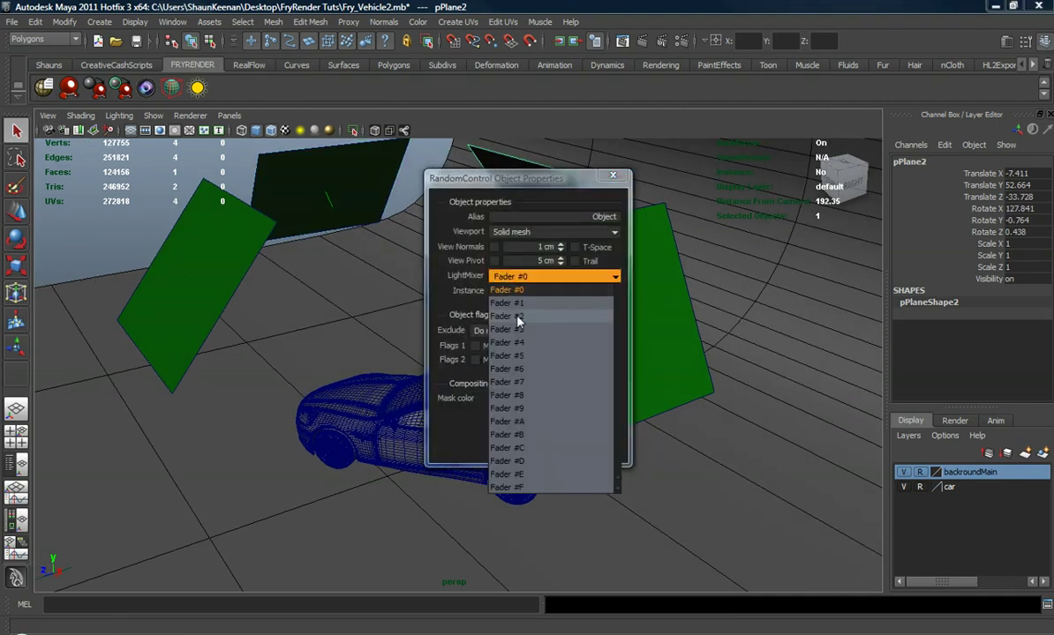
pyautogui.click(520, 332)
pyautogui.click(519, 432)
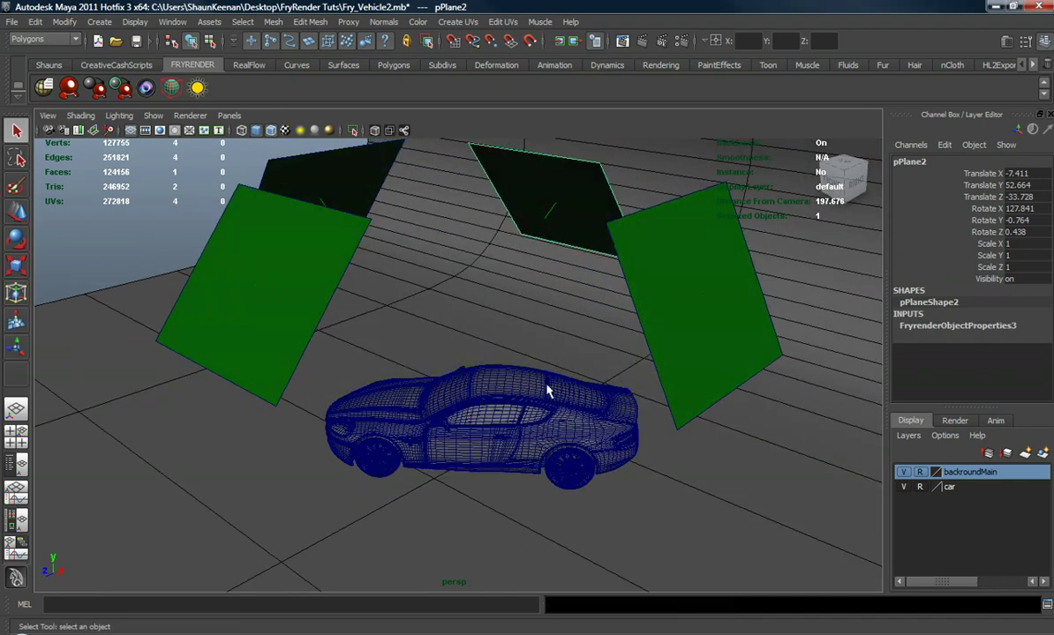
pyautogui.click(662, 324)
pyautogui.click(43, 86)
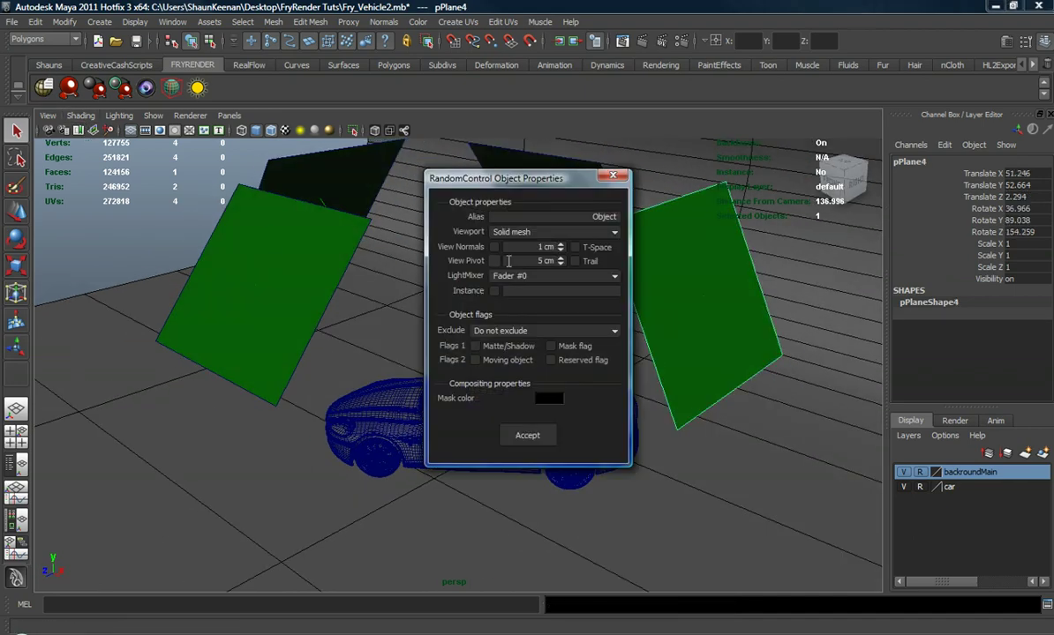
pyautogui.click(517, 276)
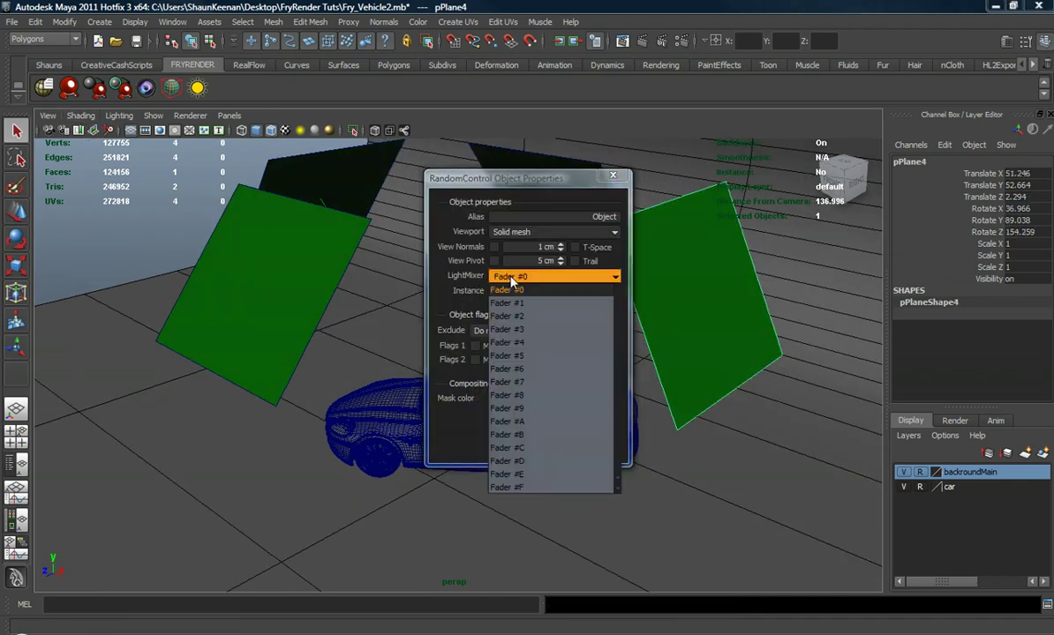
pyautogui.click(517, 344)
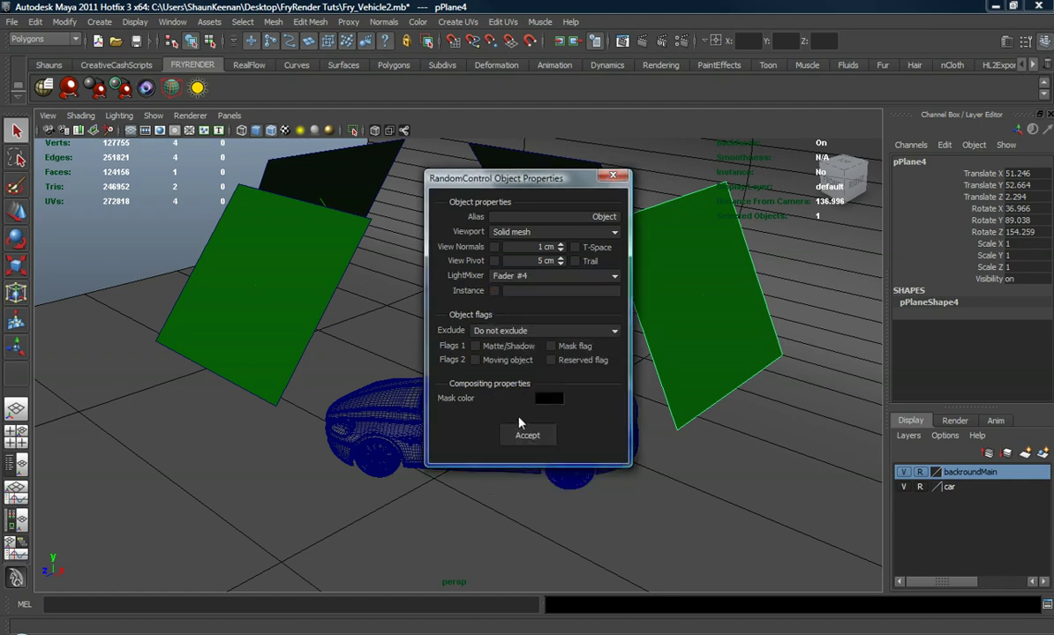
pyautogui.click(528, 434)
pyautogui.moveTo(415, 371)
pyautogui.keyDown('alt'); pyautogui.mouseDown()
pyautogui.moveTo(345, 345)
pyautogui.moveTo(321, 321)
pyautogui.mouseUp(); pyautogui.keyUp('alt')
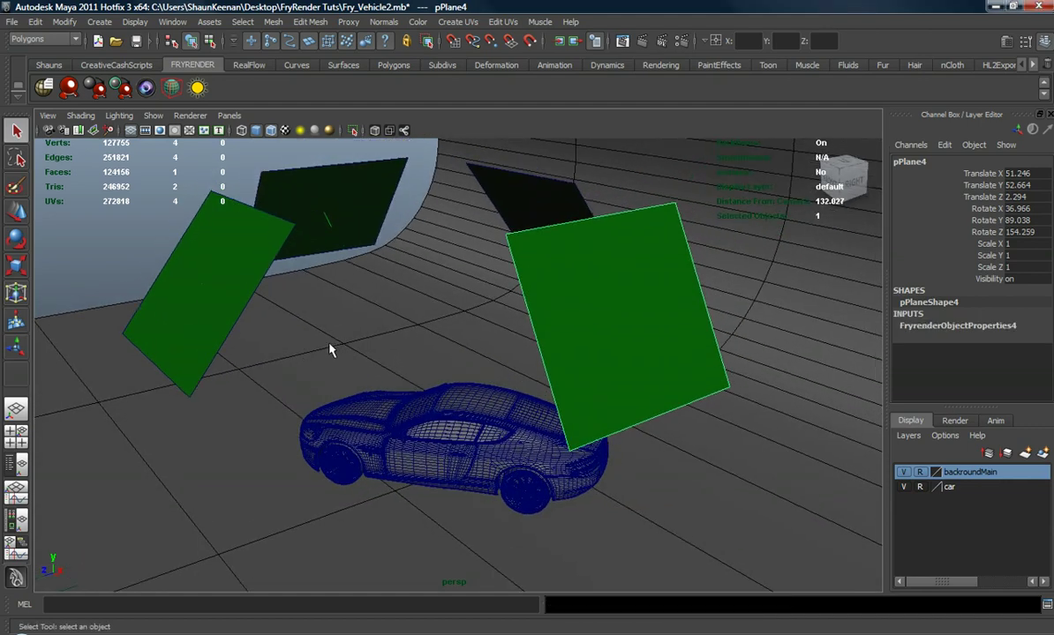
# Step: Create fryCamera1, look through it, and tumble and dolly until the whole car is framed
pyautogui.click(146, 89)
pyautogui.click(225, 119)
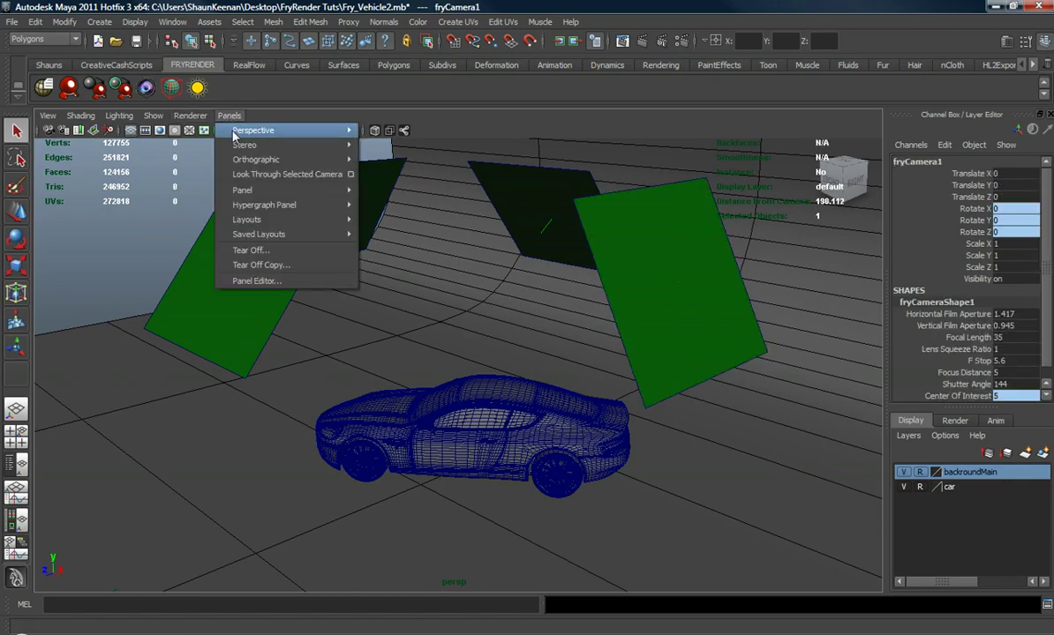
pyautogui.click(402, 137)
pyautogui.moveTo(327, 322)
pyautogui.keyDown('alt'); pyautogui.mouseDown()
pyautogui.moveTo(317, 294)
pyautogui.moveTo(294, 311)
pyautogui.moveTo(322, 371)
pyautogui.mouseUp(); pyautogui.keyUp('alt')
pyautogui.scroll(-3, 364, 346)
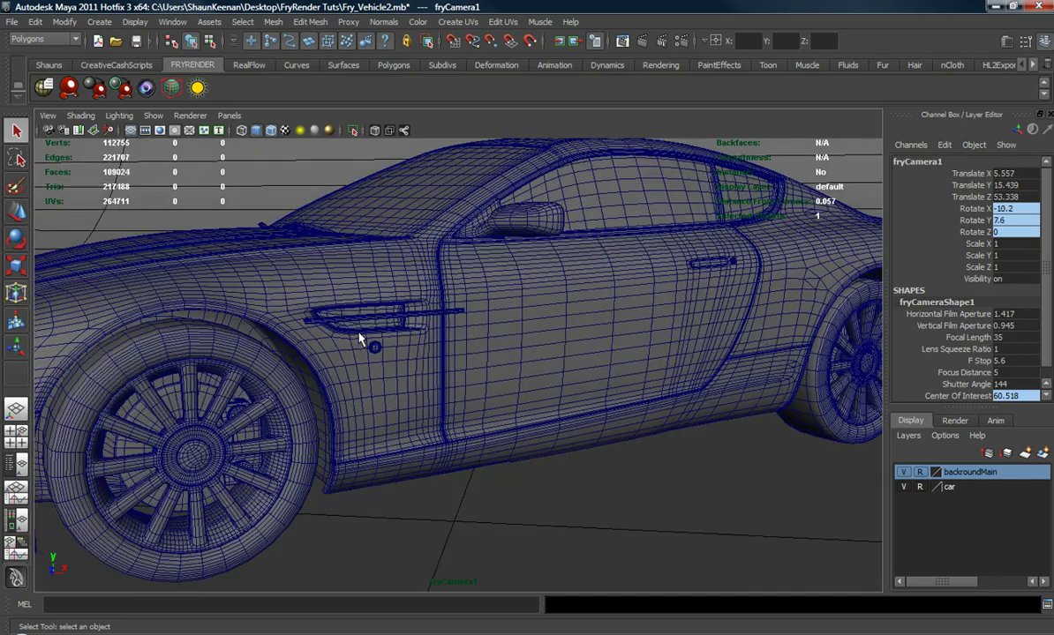
pyautogui.scroll(-3, 379, 351)
pyautogui.moveTo(379, 351)
pyautogui.keyDown('alt'); pyautogui.mouseDown()
pyautogui.moveTo(423, 353)
pyautogui.moveTo(393, 358)
pyautogui.moveTo(364, 342)
pyautogui.moveTo(349, 353)
pyautogui.moveTo(351, 344)
pyautogui.moveTo(394, 350)
pyautogui.mouseUp(); pyautogui.keyUp('alt')
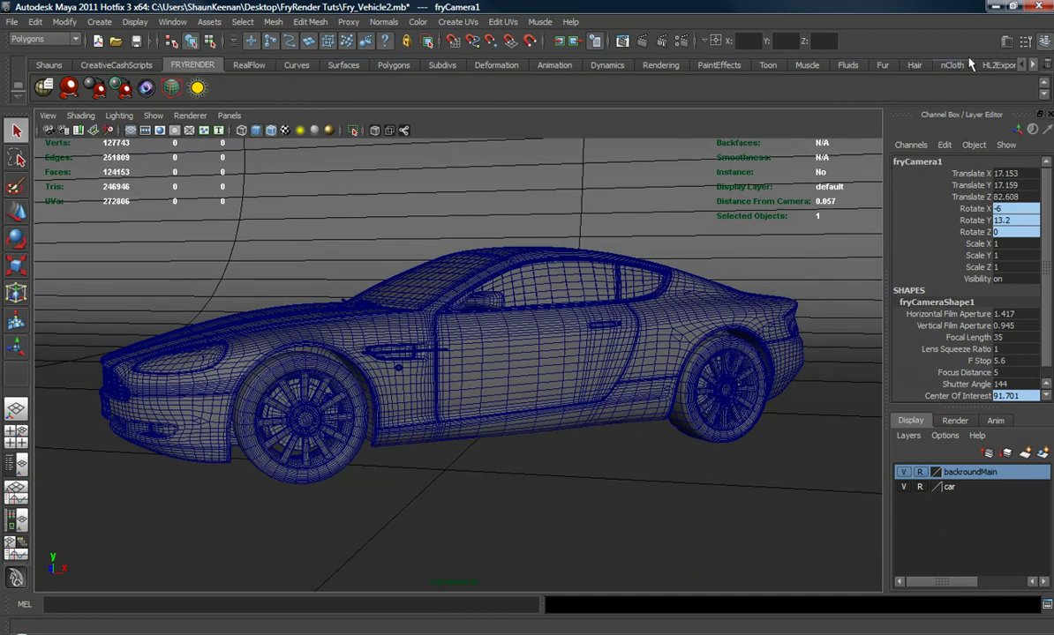
# Step: Enable depth of field on fryCameraShape1 with Focus Distance 350 and F Stop 25
pyautogui.click(1007, 40)
pyautogui.scroll(-5, 830, 342)
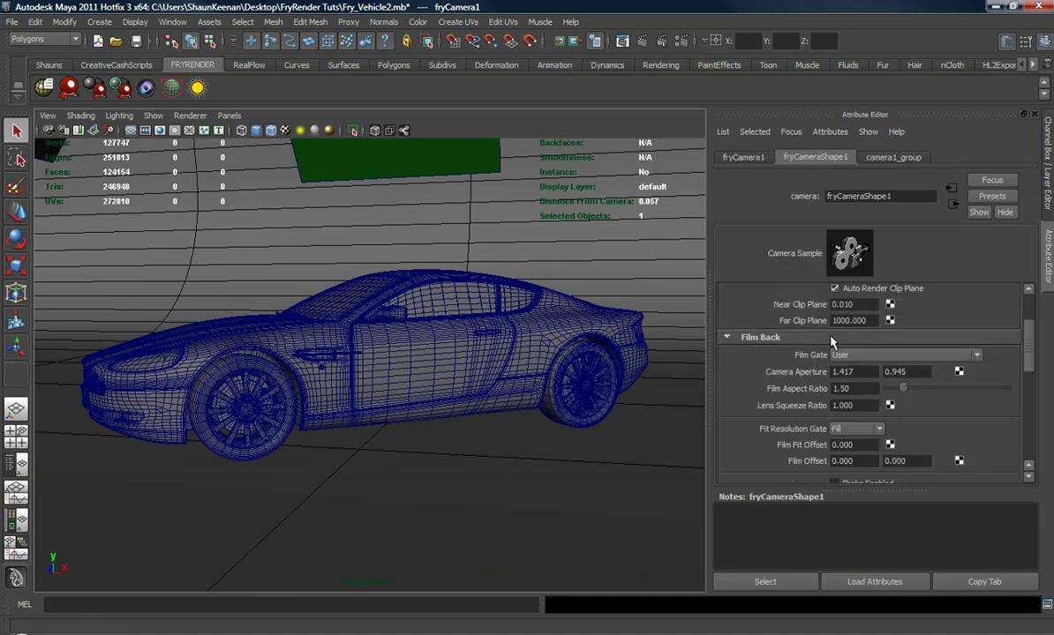
pyautogui.scroll(-5, 829, 342)
pyautogui.scroll(-5, 829, 342)
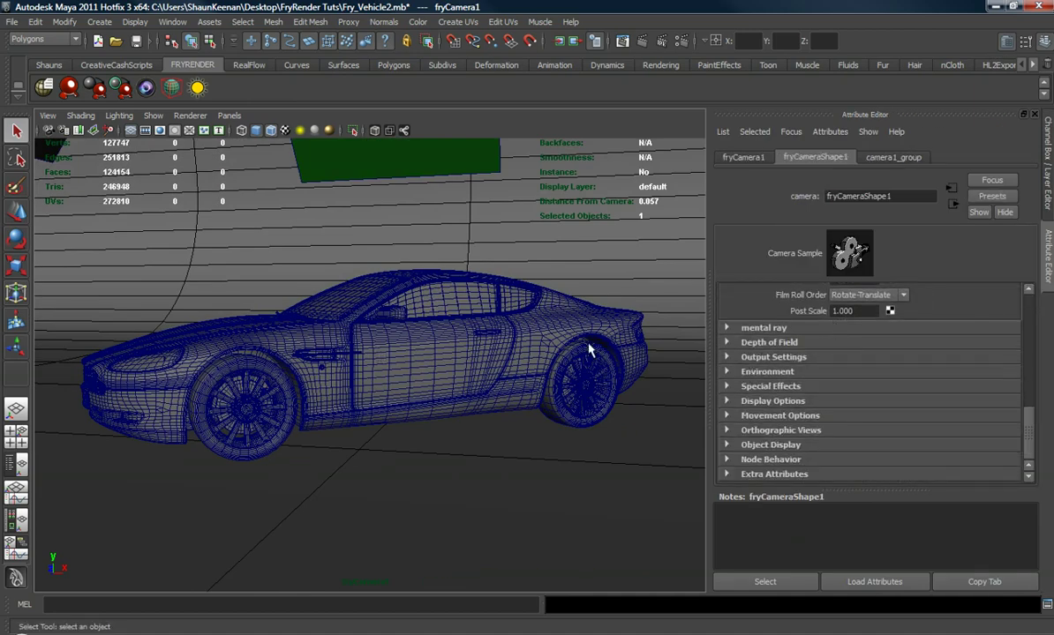
pyautogui.click(727, 342)
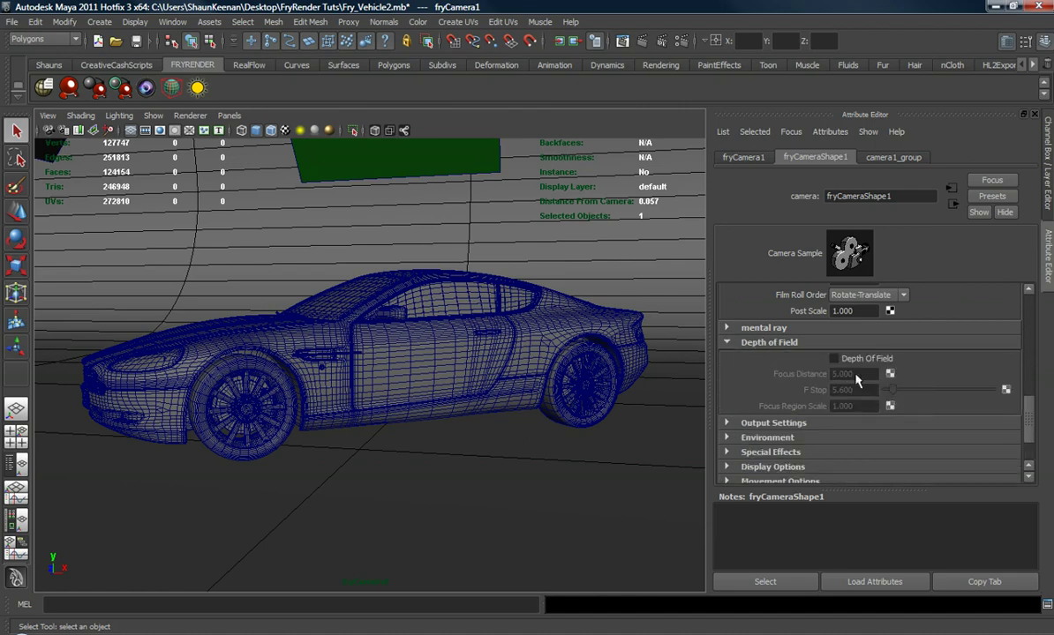
pyautogui.click(834, 359)
pyautogui.write('350')
pyautogui.press('Tab')
pyautogui.write('2')
pyautogui.write('5')
pyautogui.press('Return')
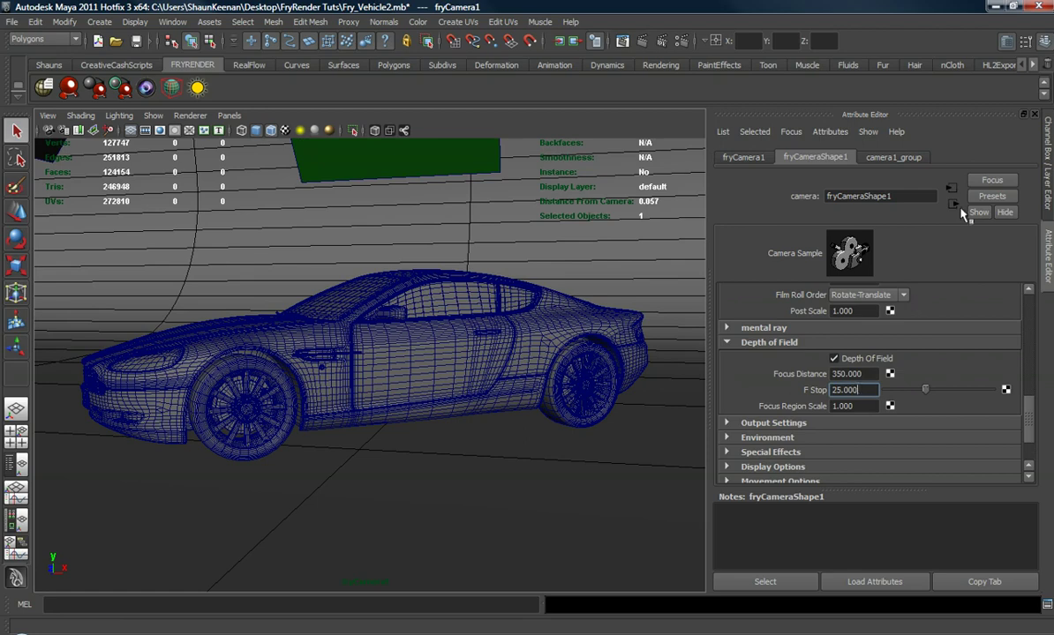
pyautogui.click(1036, 118)
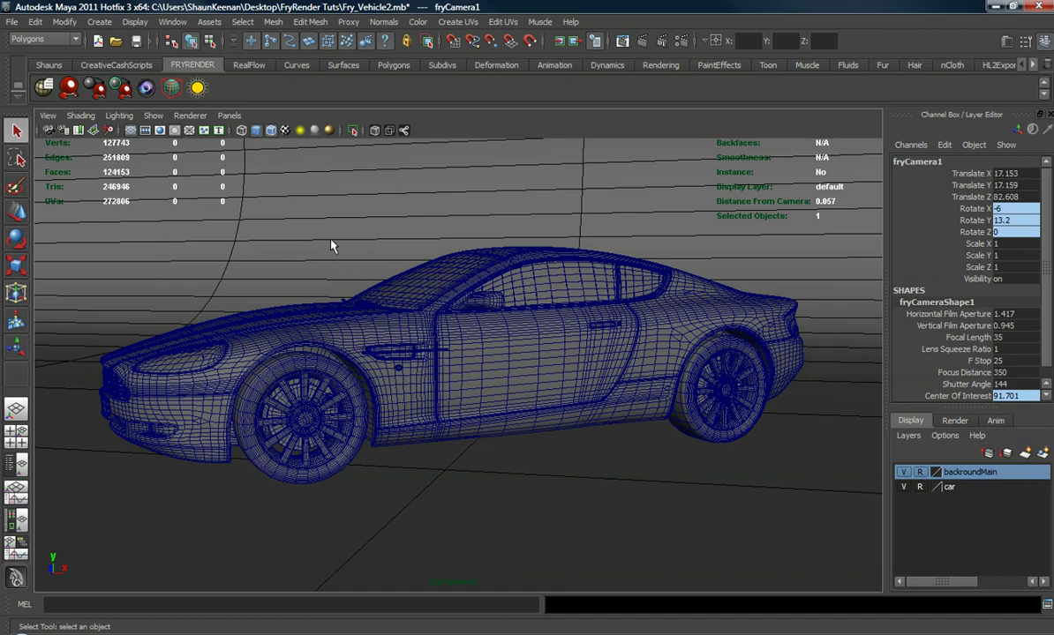
# Step: Choose FRYRENDER as the renderer in Render Settings and open its Environment Settings
pyautogui.click(682, 44)
pyautogui.click(523, 141)
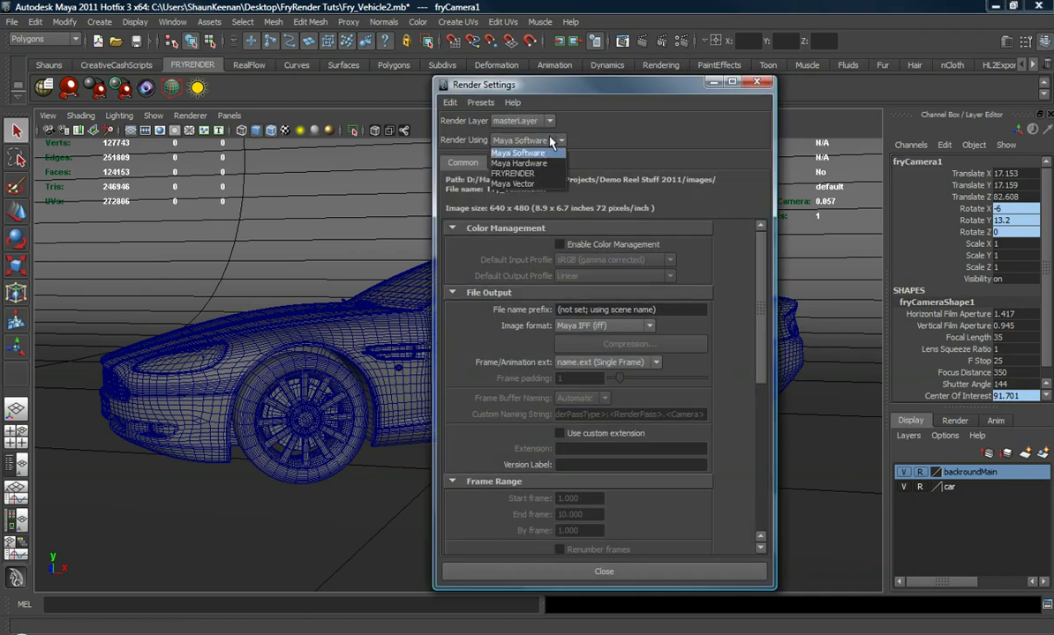
pyautogui.click(513, 174)
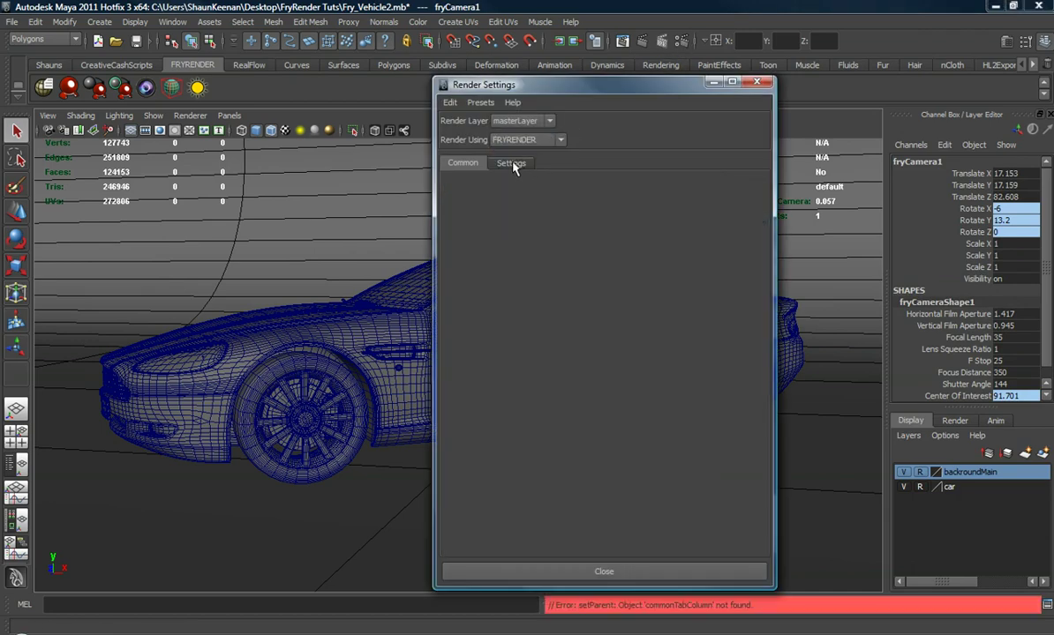
pyautogui.click(512, 163)
pyautogui.click(587, 202)
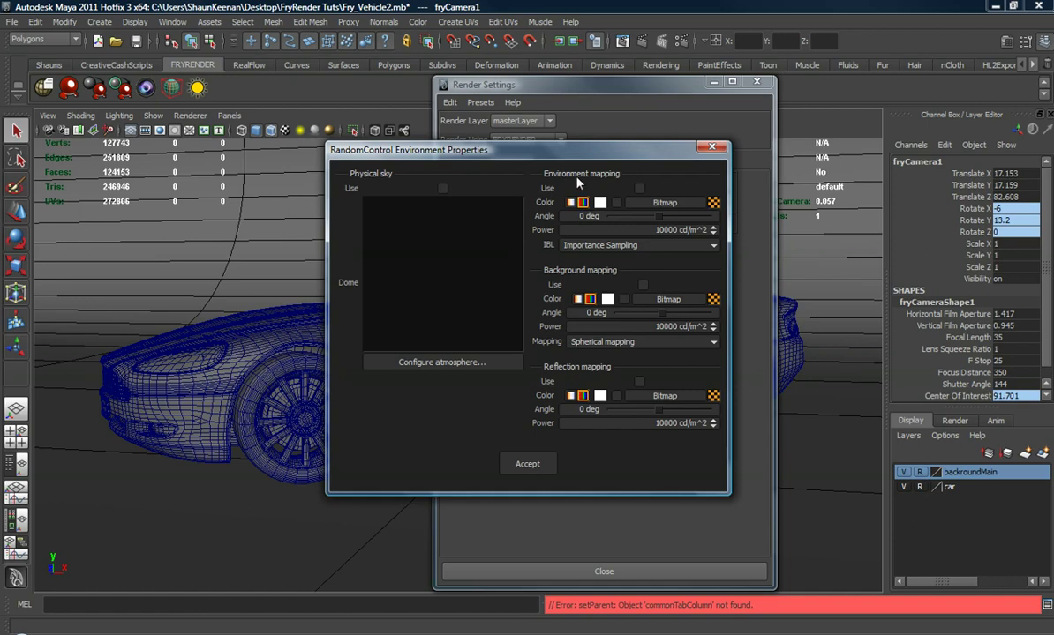
# Step: Turn on environment mapping and load a desert HDR panorama from the Desktop
pyautogui.click(638, 188)
pyautogui.click(577, 204)
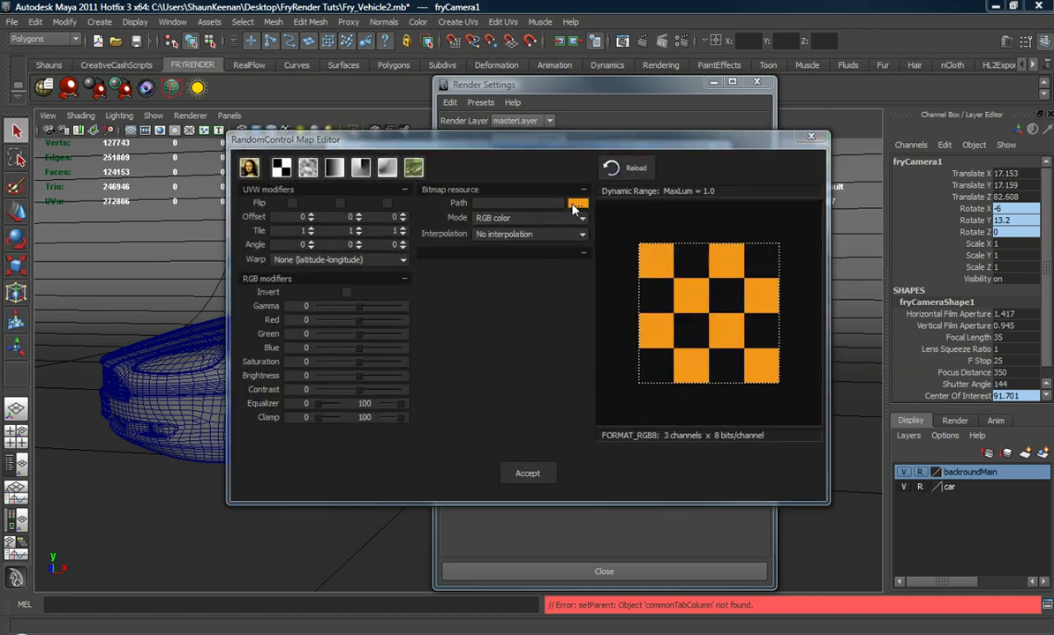
pyautogui.click(287, 253)
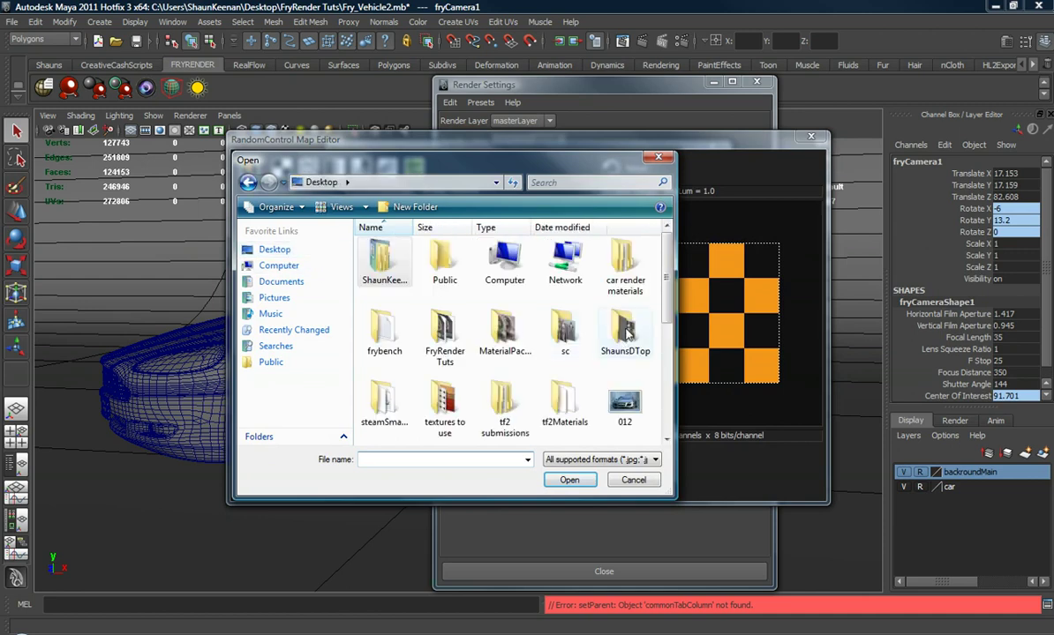
pyautogui.scroll(-5, 660, 371)
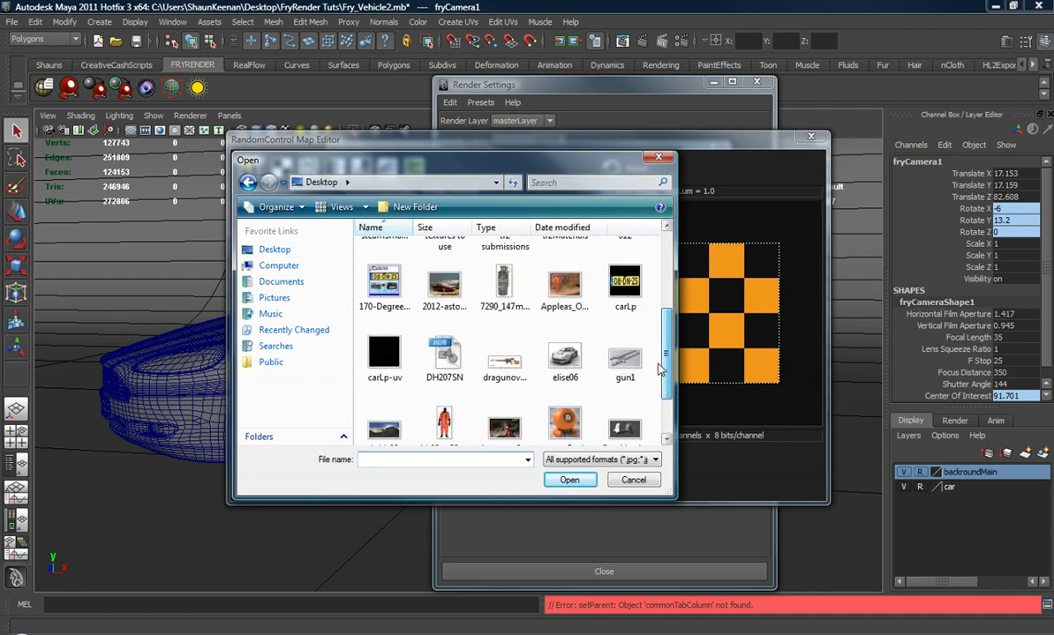
pyautogui.scroll(-1, 660, 370)
pyautogui.doubleClick(393, 397)
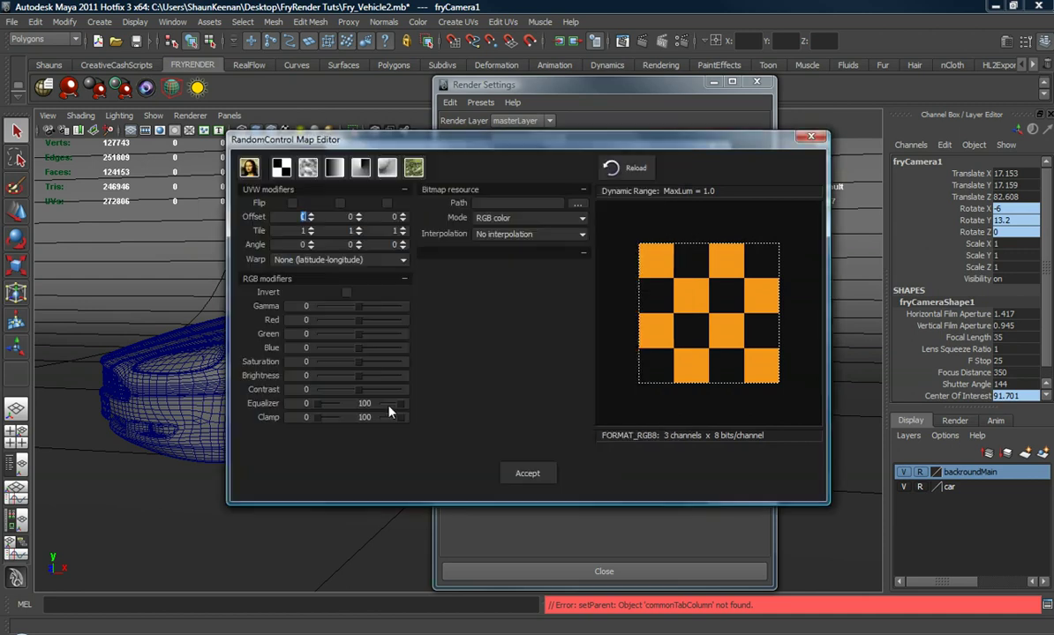
# Step: Replace the map with the DH207SN.hdr interior panorama and accept both dialogs
pyautogui.click(577, 204)
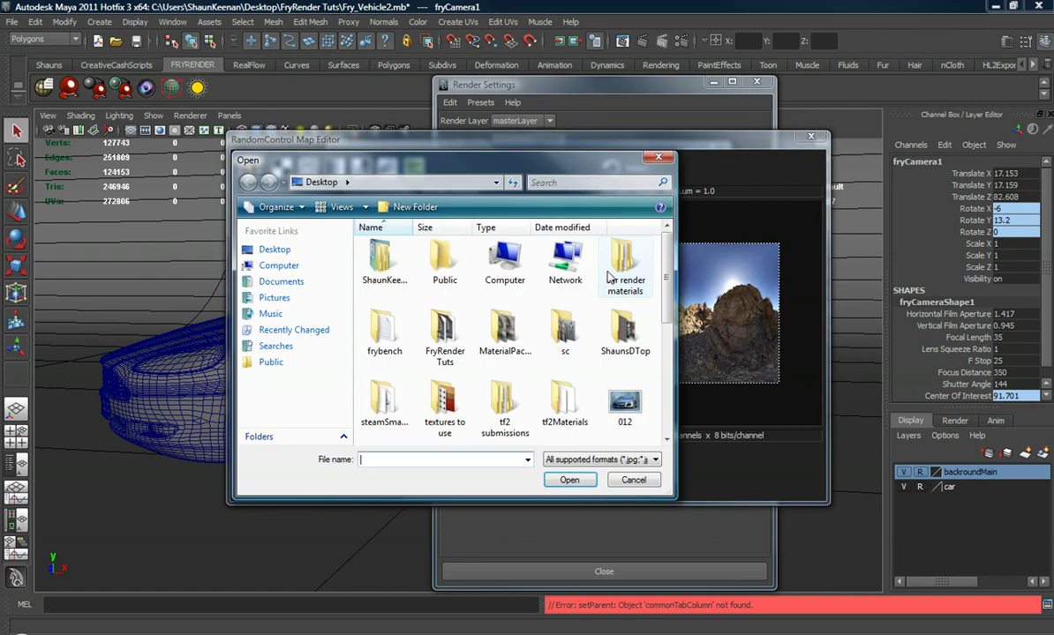
pyautogui.scroll(-5, 662, 366)
pyautogui.scroll(-1, 668, 366)
pyautogui.scroll(-1, 668, 366)
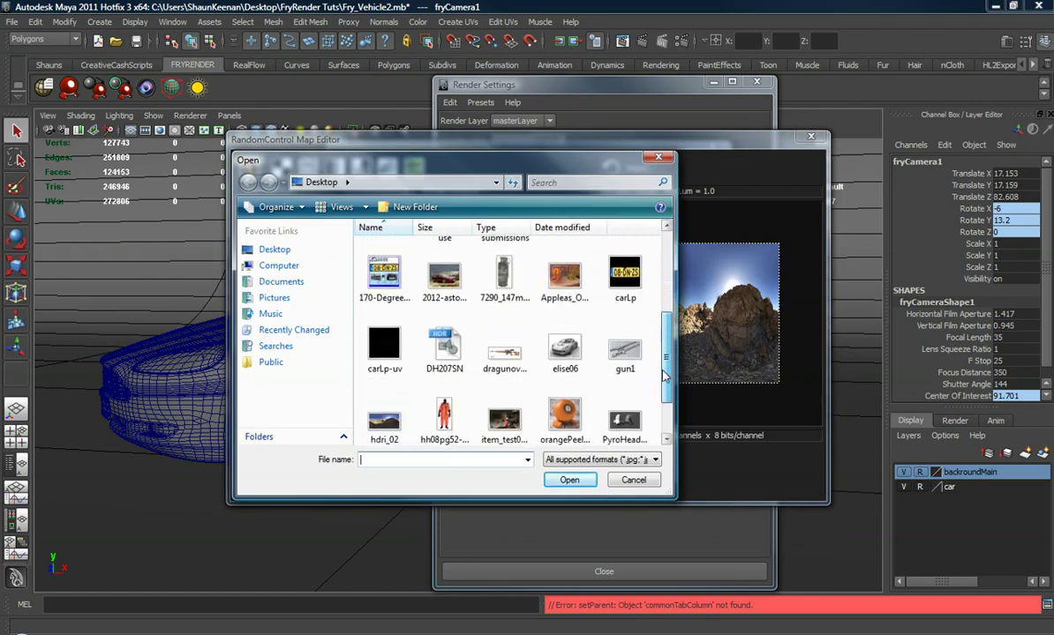
pyautogui.doubleClick(506, 380)
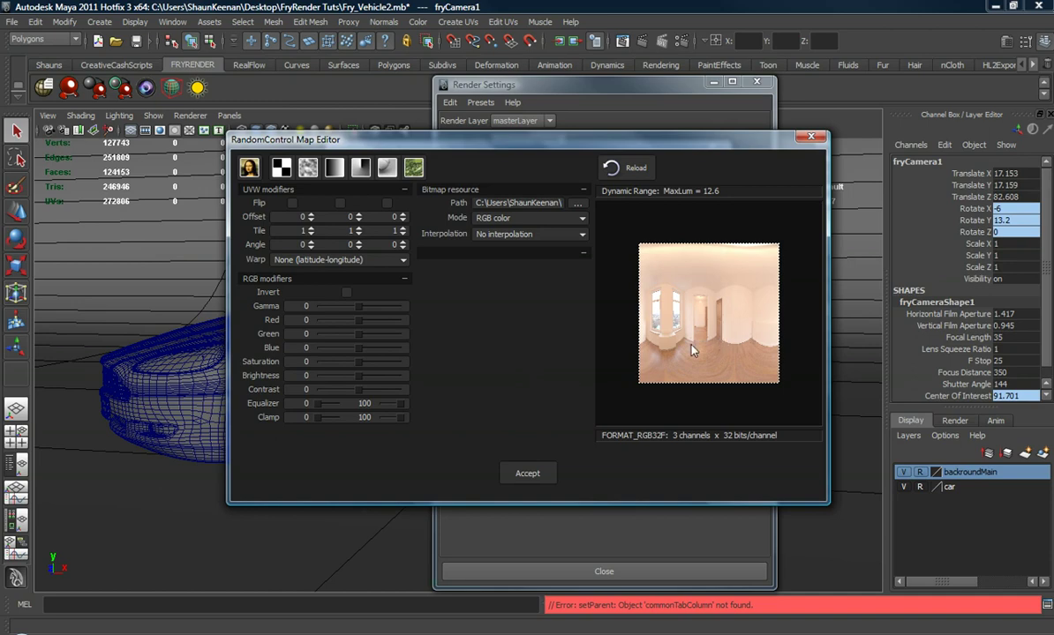
pyautogui.click(539, 475)
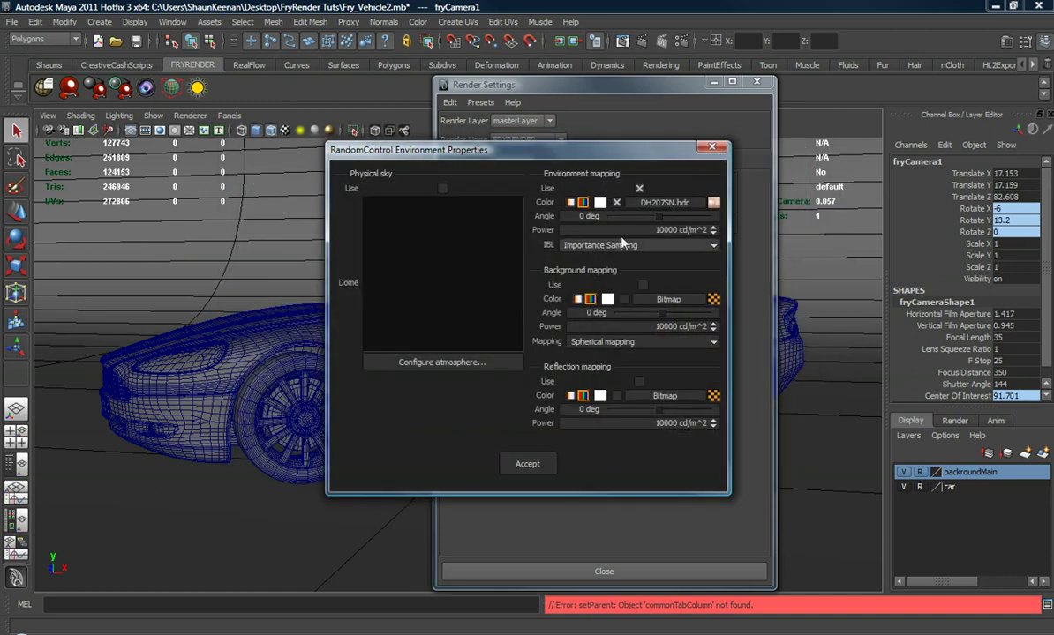
pyautogui.click(528, 465)
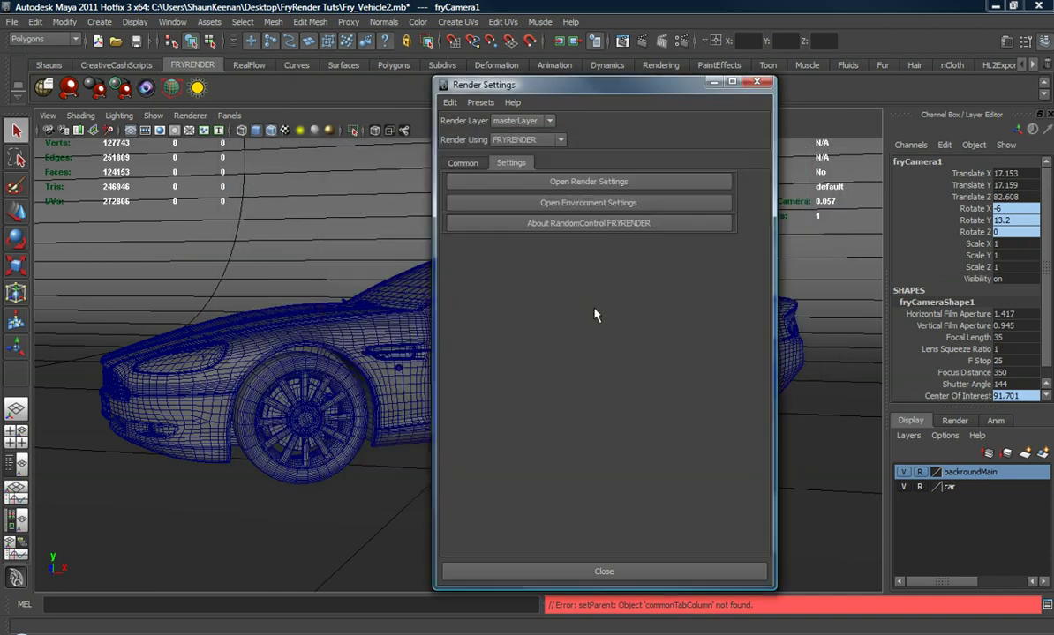
# Step: Set Ignition to EXPORT .RCS + EXEC (fryrender) and close Render Settings
pyautogui.click(587, 181)
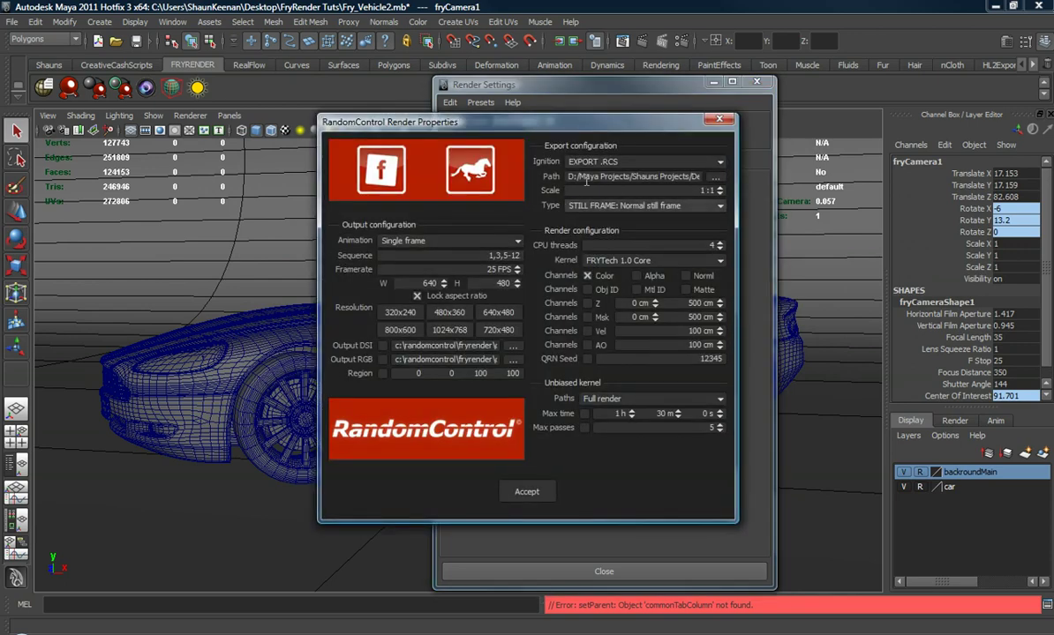
pyautogui.click(618, 162)
pyautogui.click(617, 200)
pyautogui.click(523, 493)
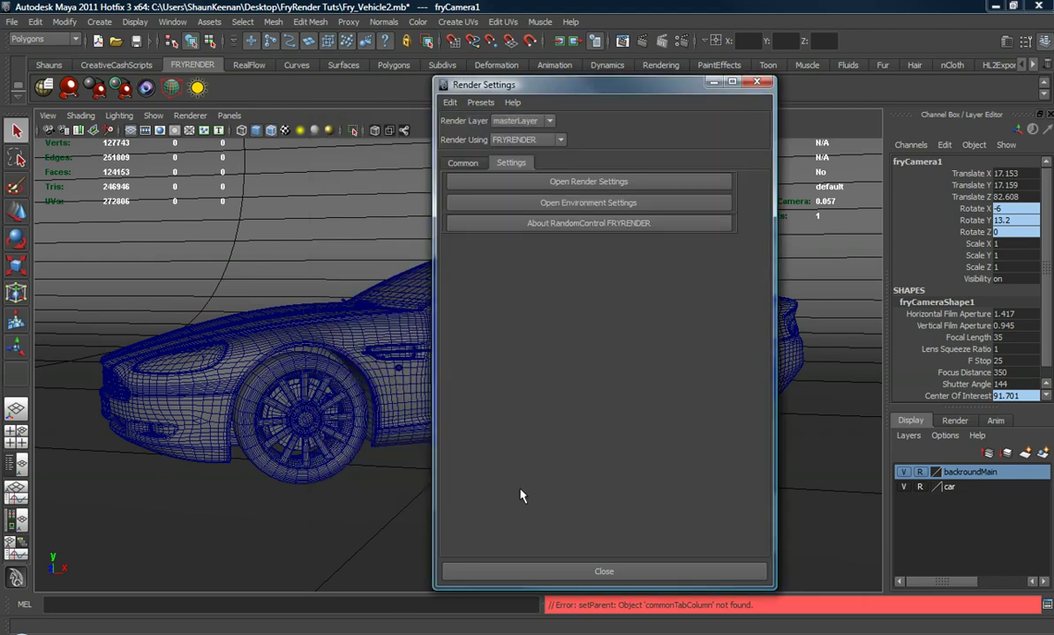
pyautogui.click(547, 571)
# Step: Tumble the camera slightly and render the current frame in FRYRENDER
pyautogui.keyDown('alt'); pyautogui.moveTo(446, 347); pyautogui.dragTo(446, 339); pyautogui.keyUp('alt')
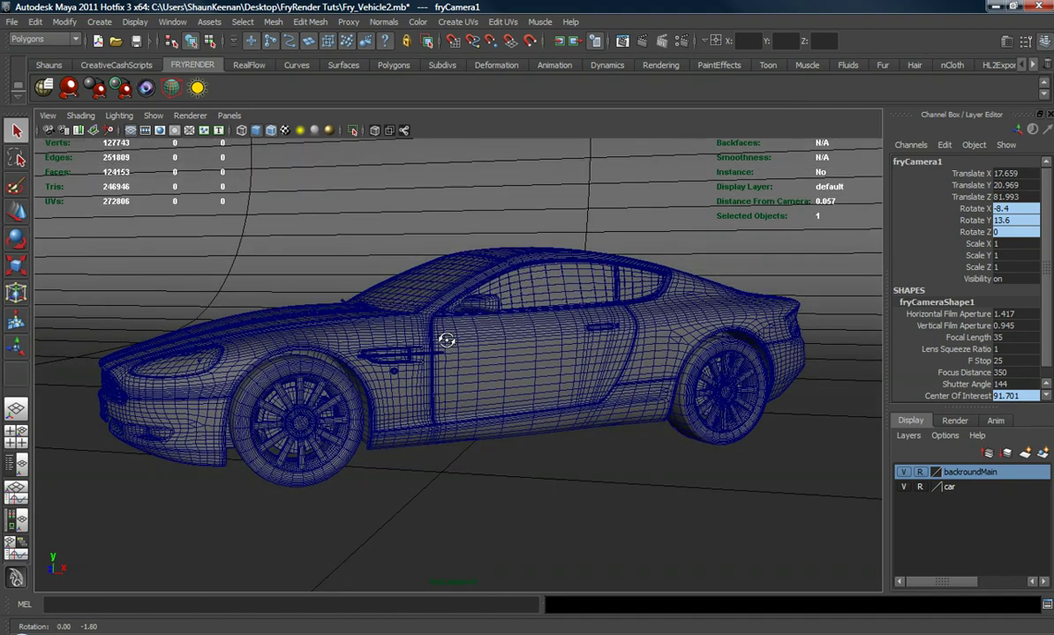
pyautogui.keyDown('alt'); pyautogui.moveTo(447, 340); pyautogui.dragTo(446, 346); pyautogui.keyUp('alt')
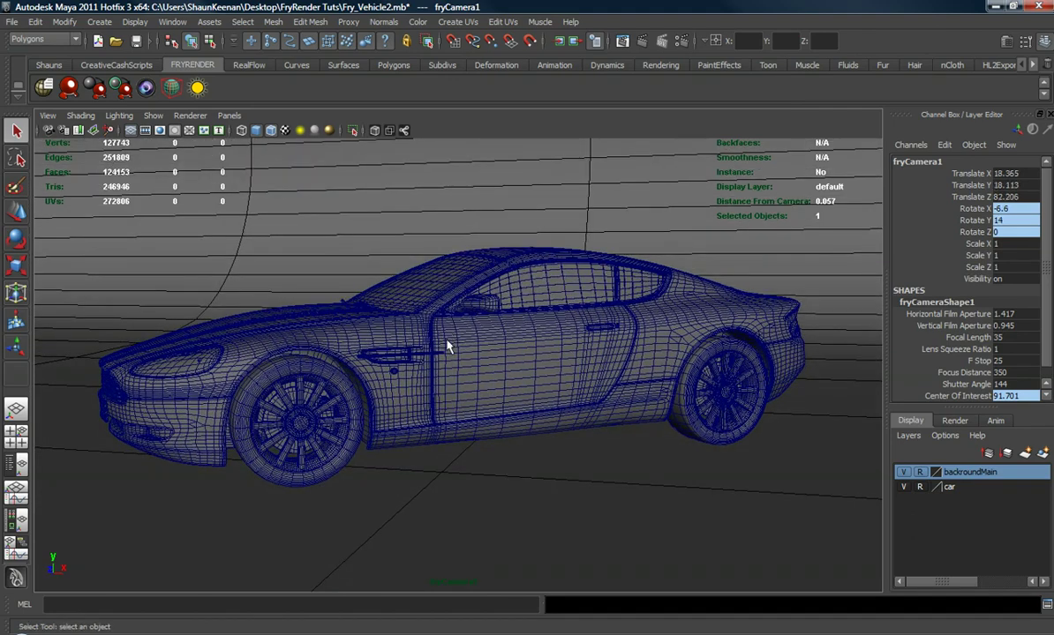
pyautogui.click(640, 42)
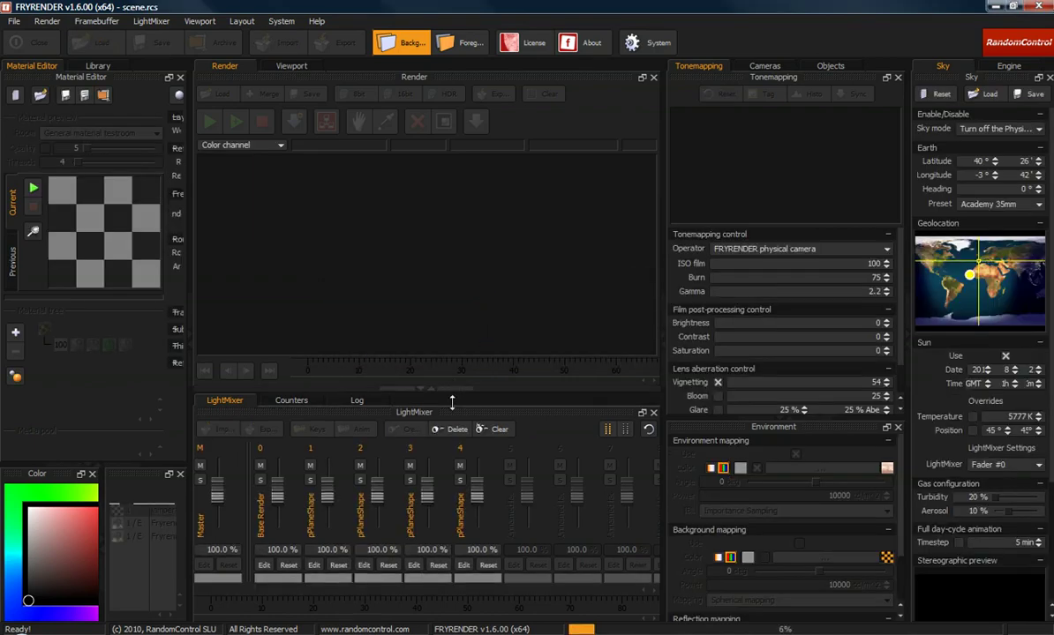
# Step: Enlarge the render view and switch to linear tonemapping with ISO film 600
pyautogui.moveTo(451, 388); pyautogui.dragTo(451, 531)
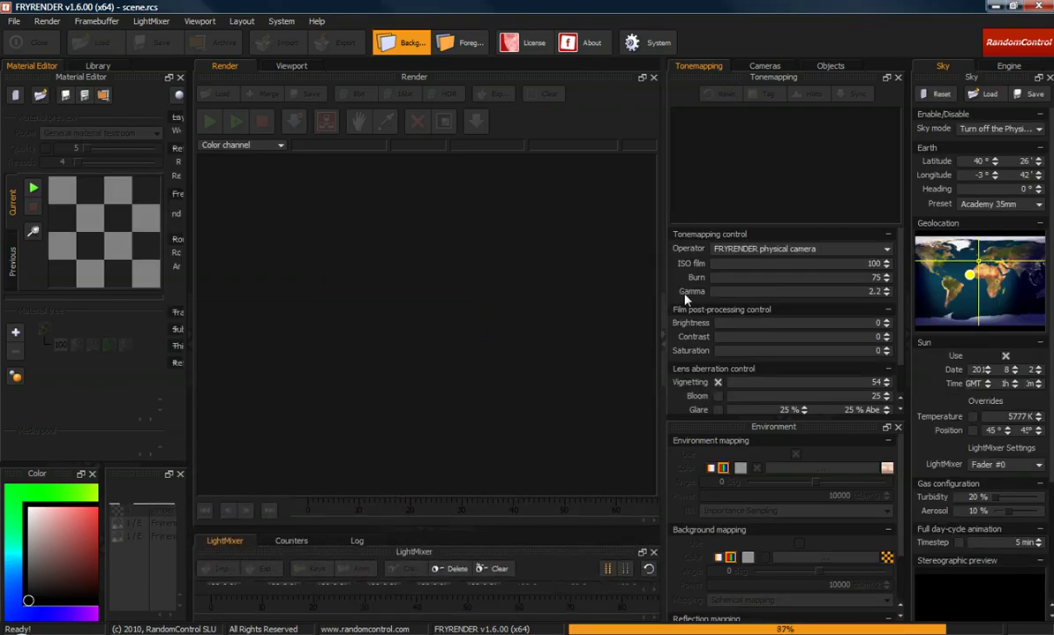
pyautogui.click(737, 249)
pyautogui.click(759, 275)
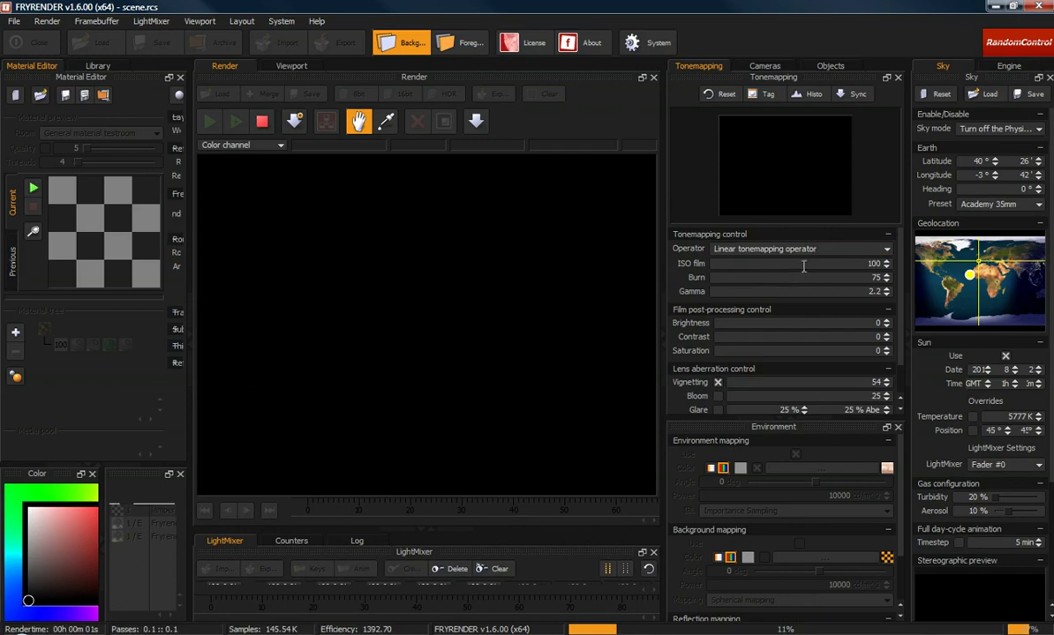
pyautogui.write('6')
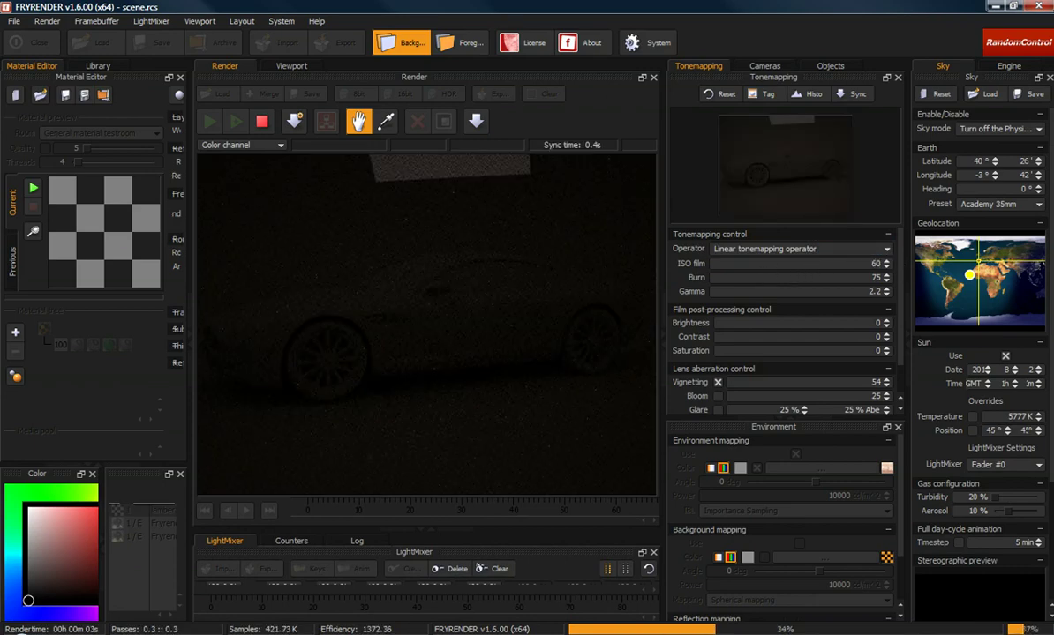
pyautogui.press('Return')
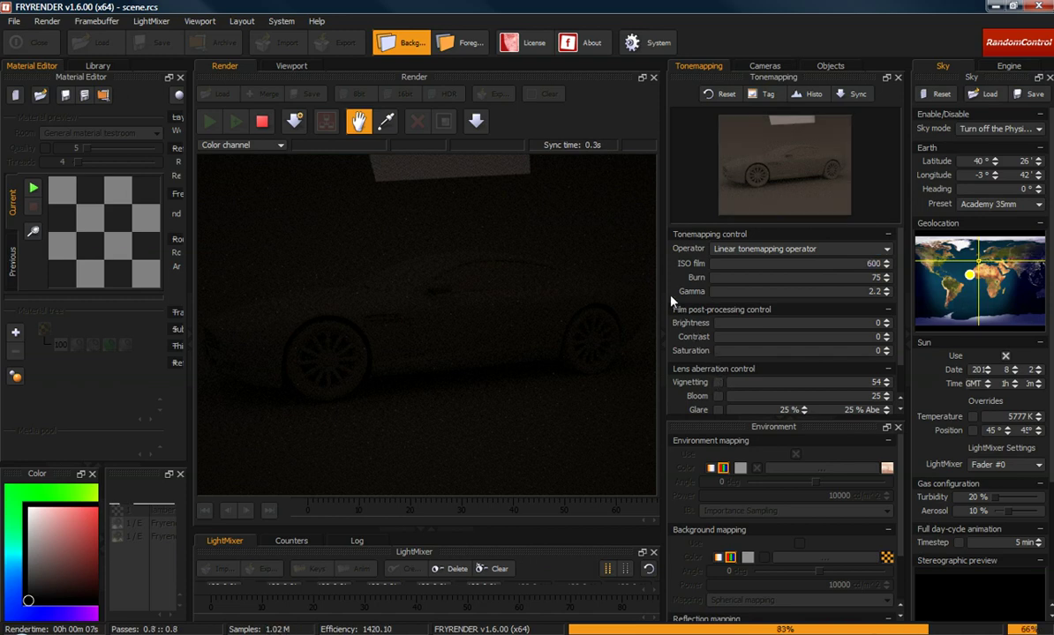
pyautogui.moveTo(661, 293); pyautogui.dragTo(834, 293)
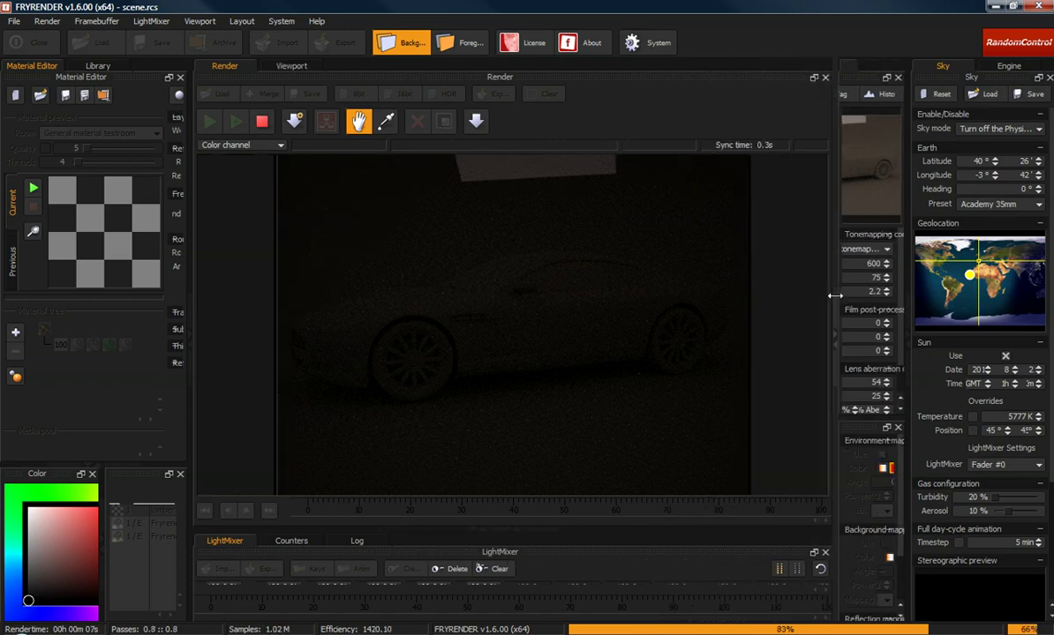
pyautogui.click(483, 124)
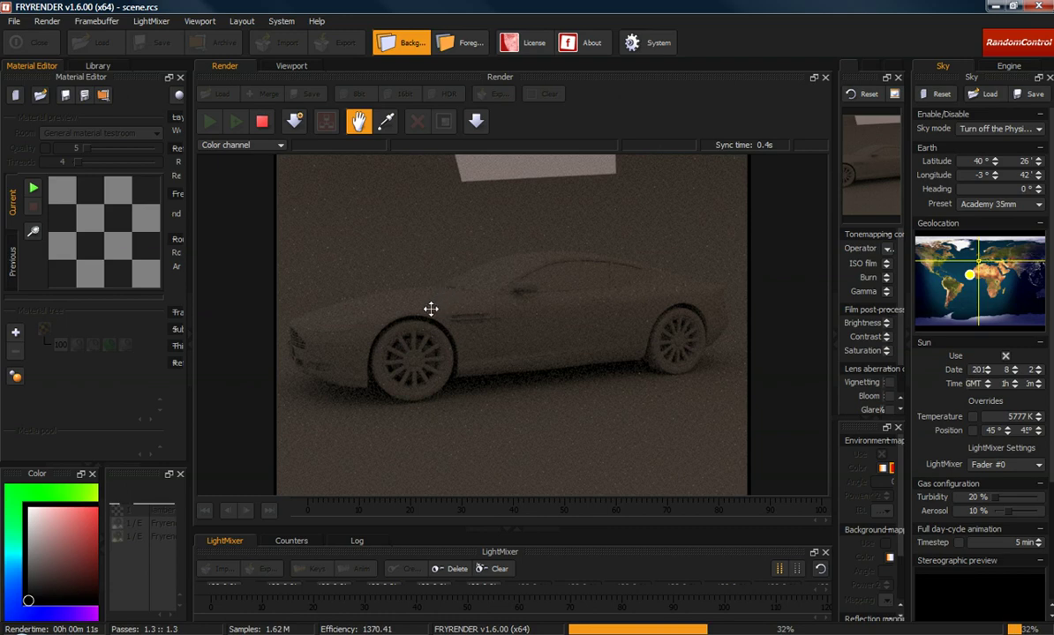
# Step: Zoom the render view, let it refine to about 3.8 passes, then stop rendering
pyautogui.scroll(2, 430, 344)
pyautogui.scroll(-2, 428, 350)
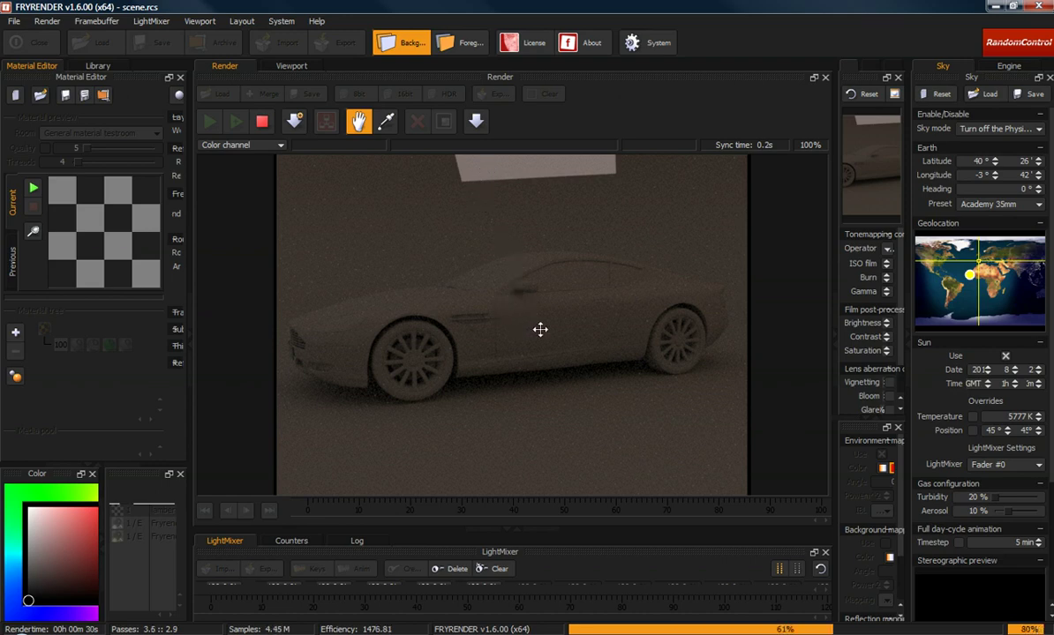
pyautogui.click(262, 121)
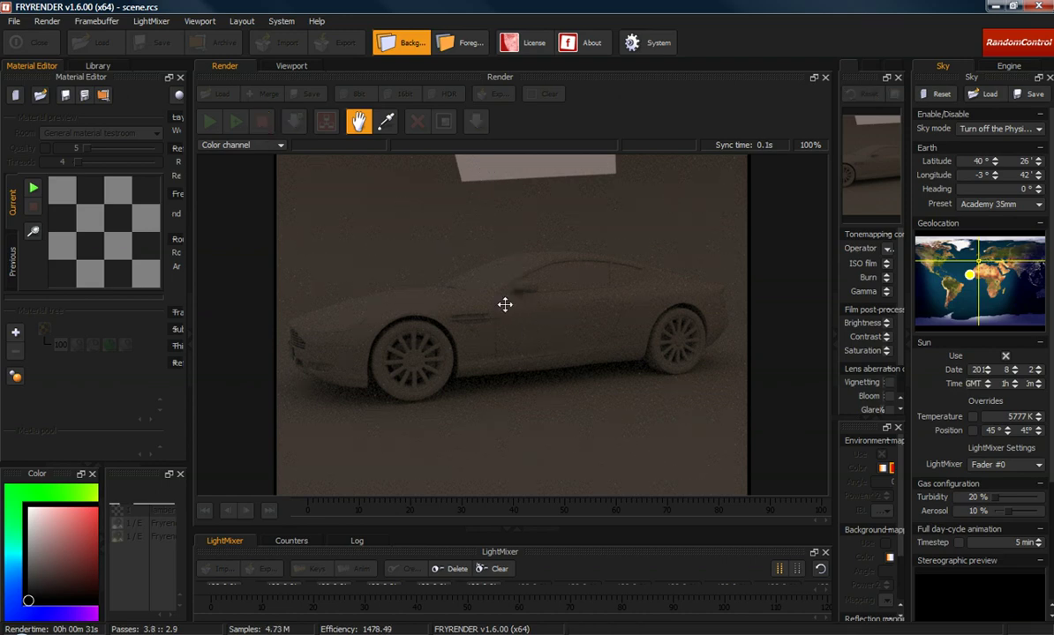